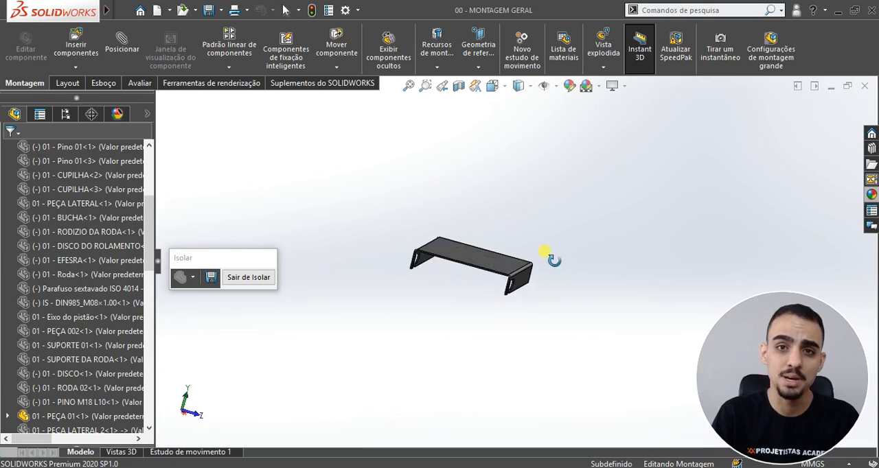
Step: Examine the isolated bent cover plate from several angles and exit isolation to restore the full assembly
scroll(431, 265, down, 1)
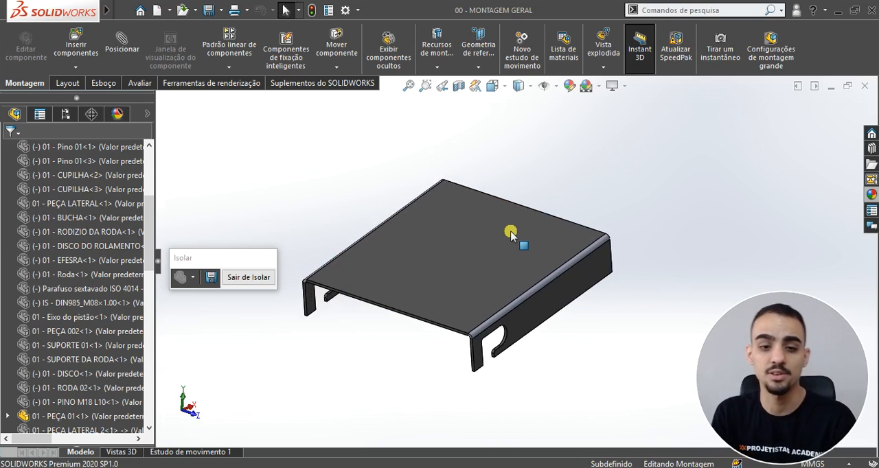
scroll(510, 234, up, 2)
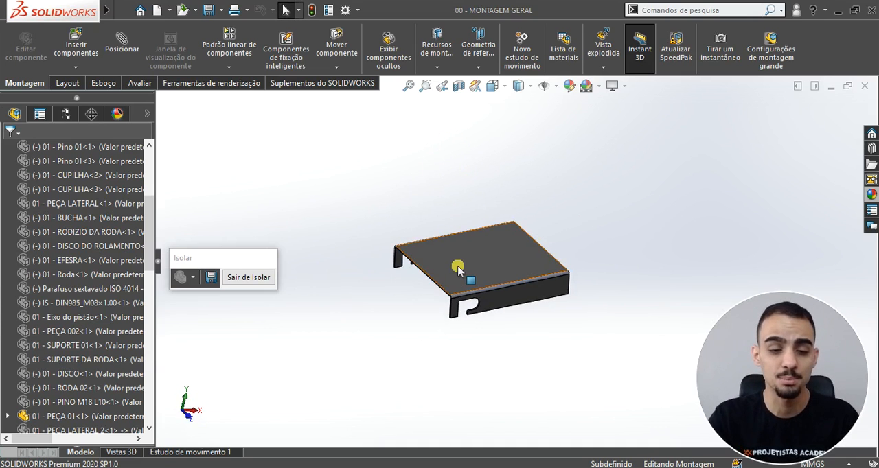
scroll(494, 289, down, 1)
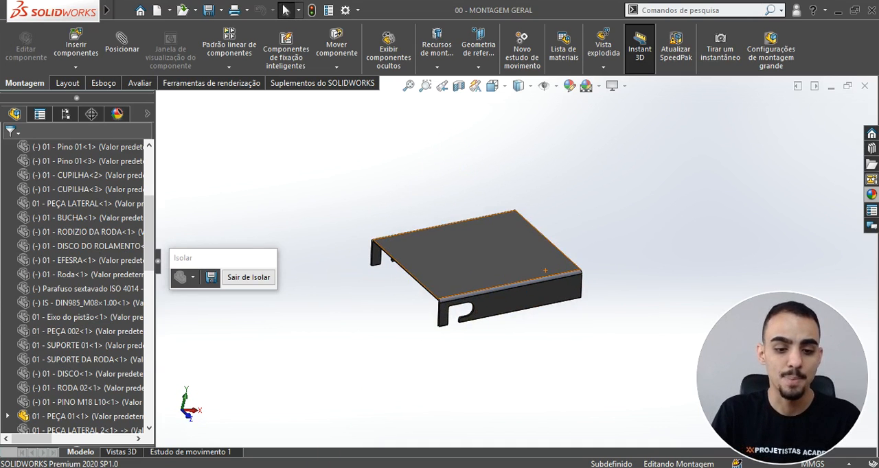
key(alt+Tab)
ctrl+scroll(541, 234, down, 2)
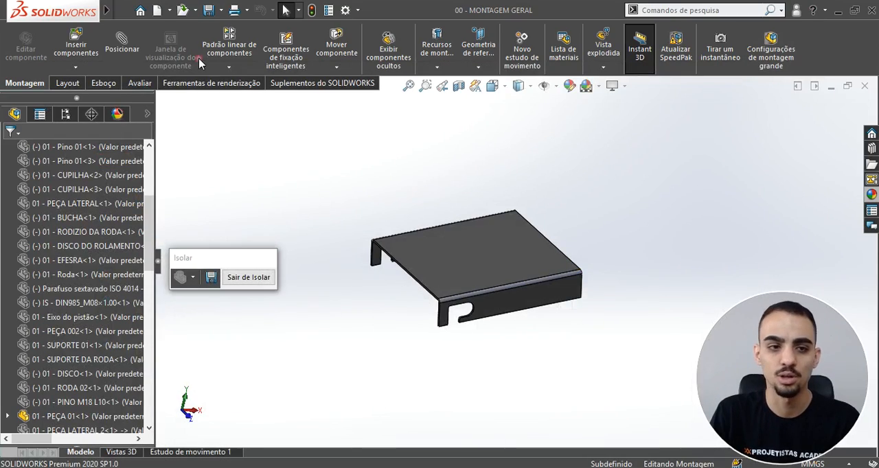
click(249, 277)
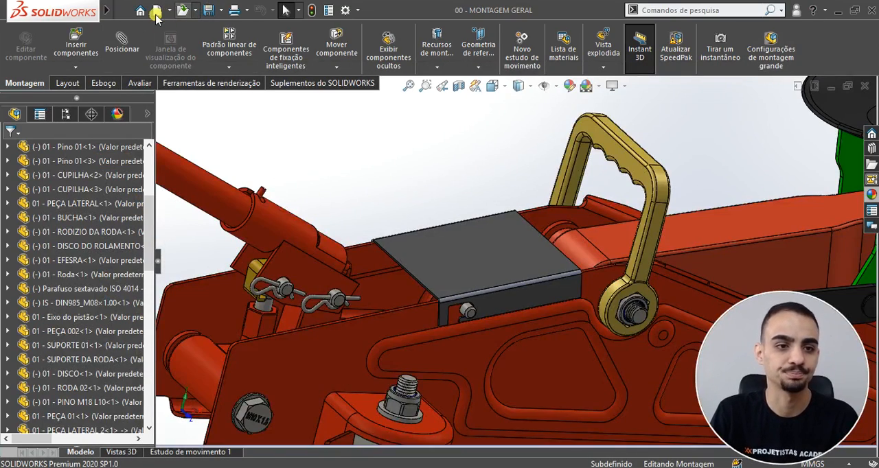
Step: Create a new document from the Peça template and turn on the display of origins
click(157, 14)
double_click(286, 154)
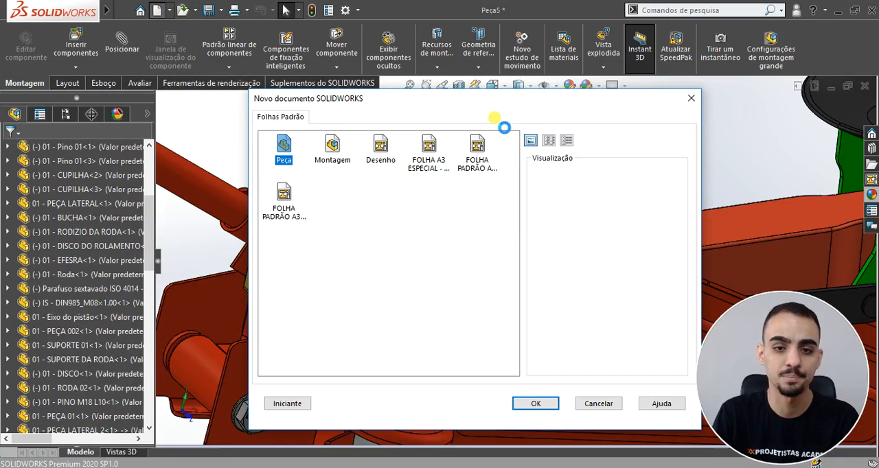
click(551, 88)
click(541, 155)
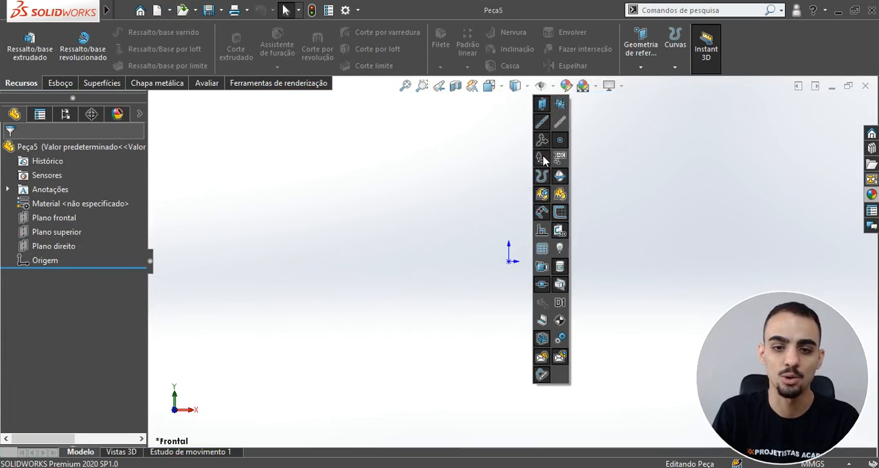
click(420, 196)
Step: Start a sketch on the Plano superior and draw a center rectangle about 214 mm wide around the origin
click(52, 232)
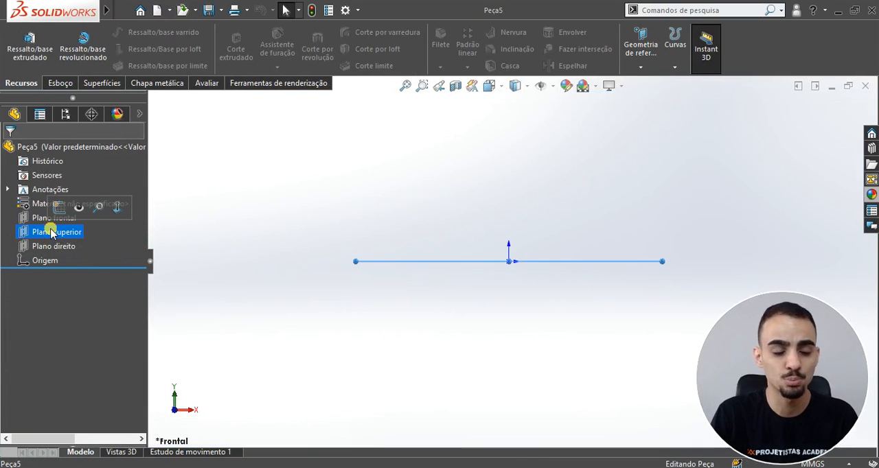
right_click(52, 232)
click(62, 209)
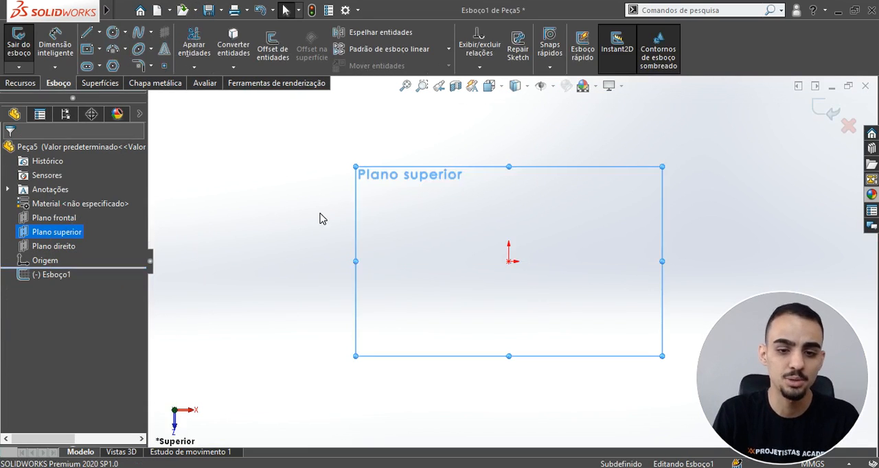
click(87, 49)
click(510, 262)
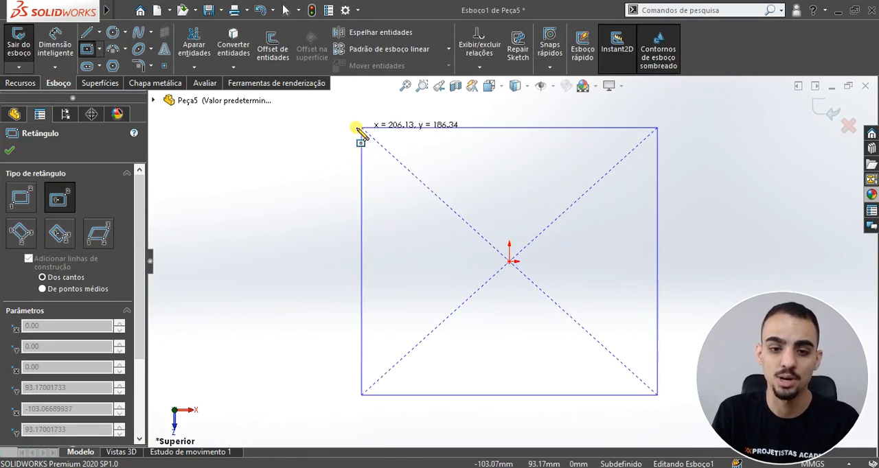
click(355, 127)
key(Escape)
Step: Dimension the rectangle's width as 74 mm, following the part's PDF drawing
scroll(554, 309, up, 5)
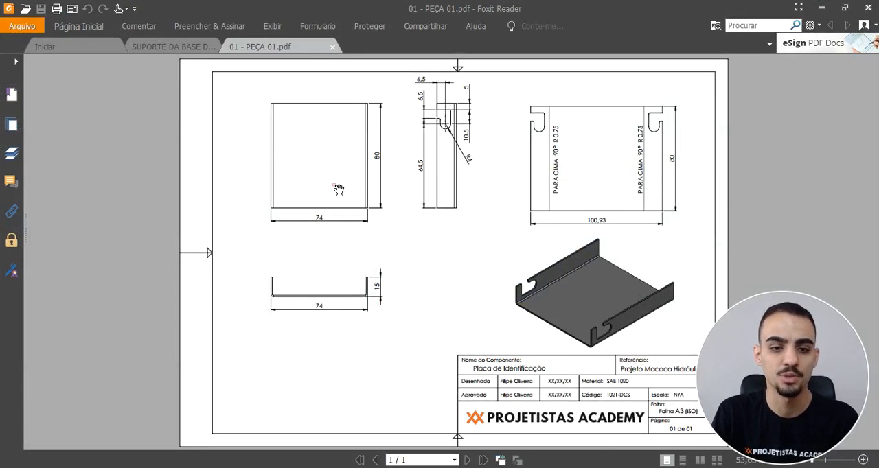
ctrl+scroll(297, 135, up, 3)
scroll(297, 135, up, 2)
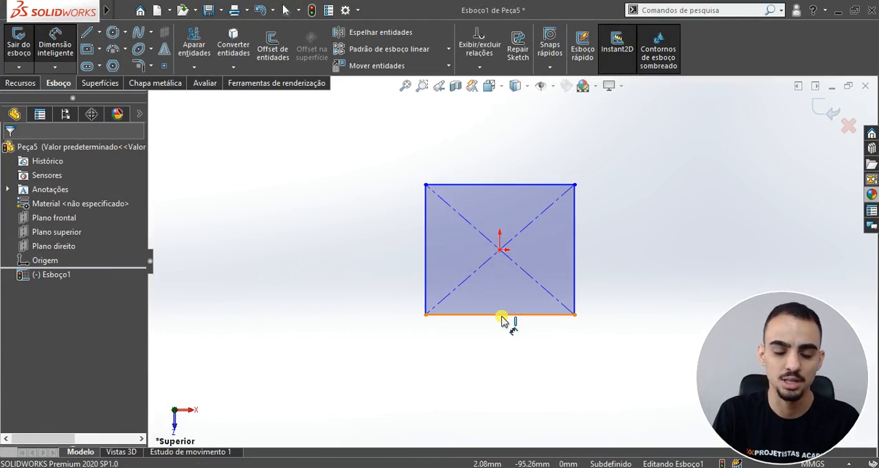
click(501, 316)
click(498, 371)
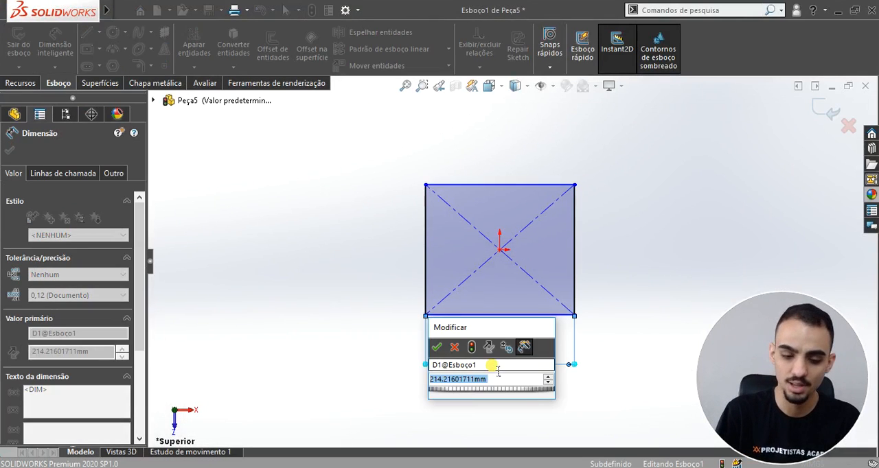
text(74)
key(Return)
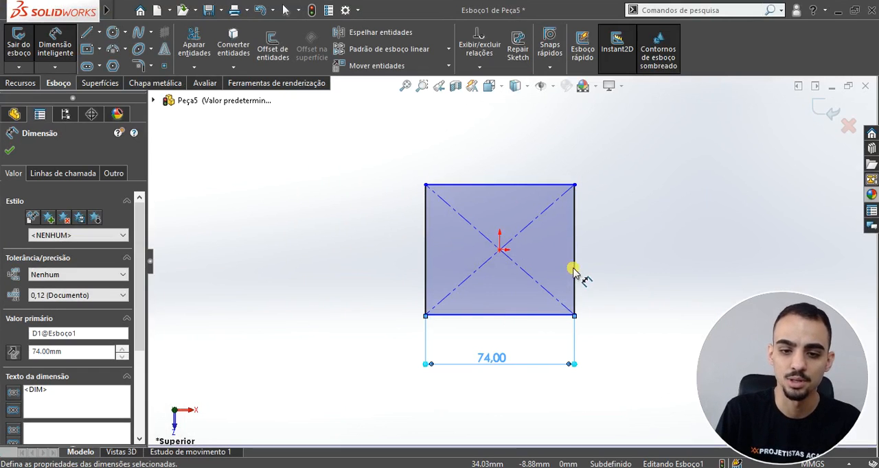
Step: Dimension the rectangle's vertical side as 80 mm
click(573, 272)
click(607, 264)
text(80)
key(Return)
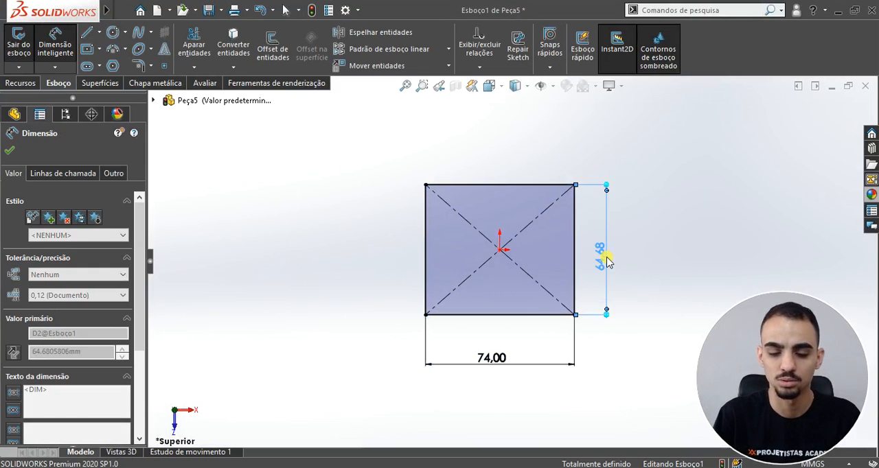
scroll(603, 299, up, 3)
key(Escape)
scroll(582, 292, down, 3)
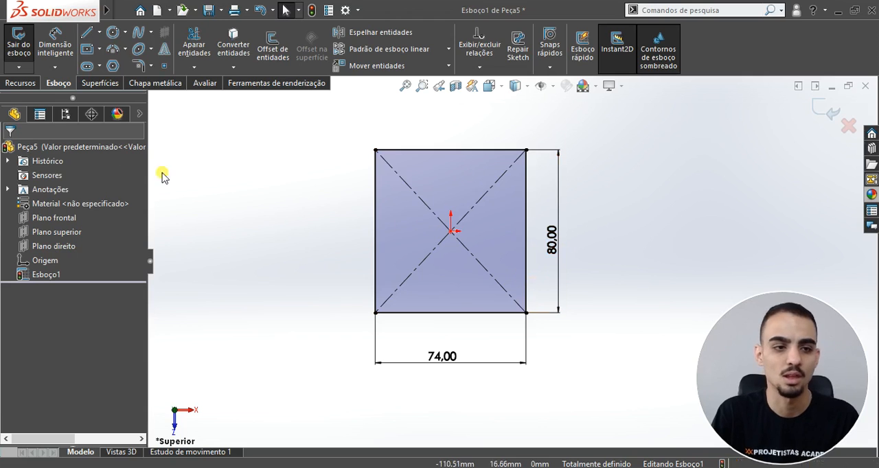
Step: Create a sheet metal base flange from the rectangle sketch with a thickness of 1.2 mm
click(155, 83)
click(36, 43)
drag(80, 261, 21, 254)
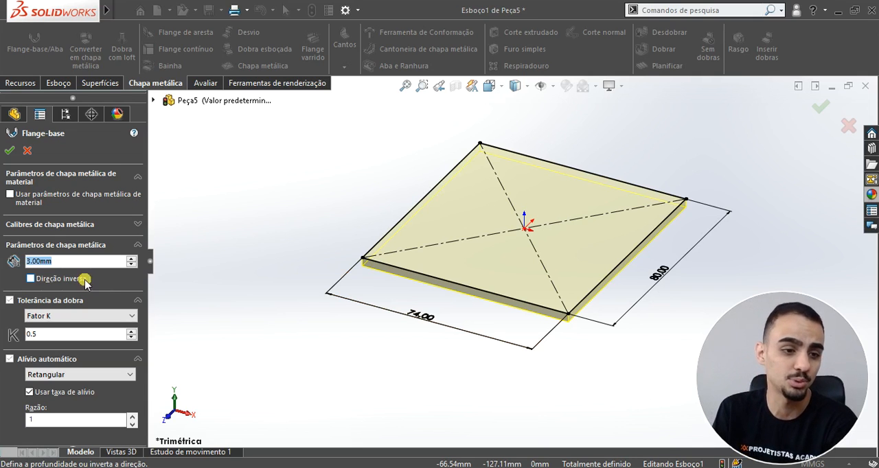
text(.2)
key(Return)
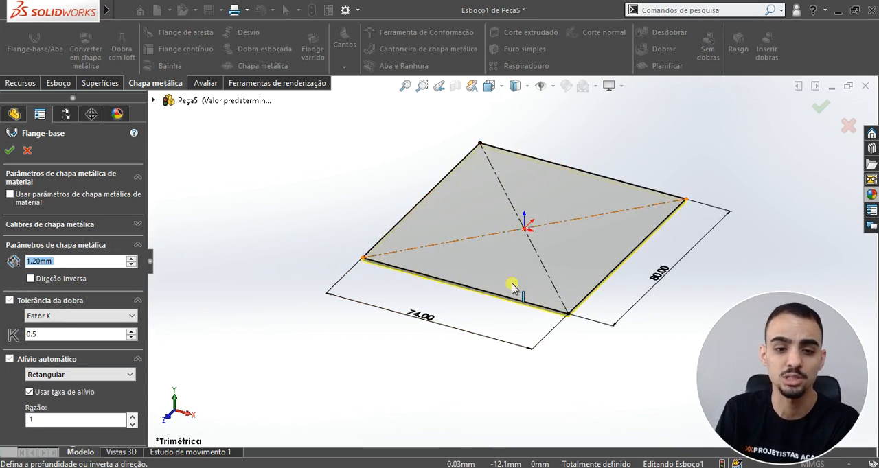
middle_drag(569, 204, 613, 210)
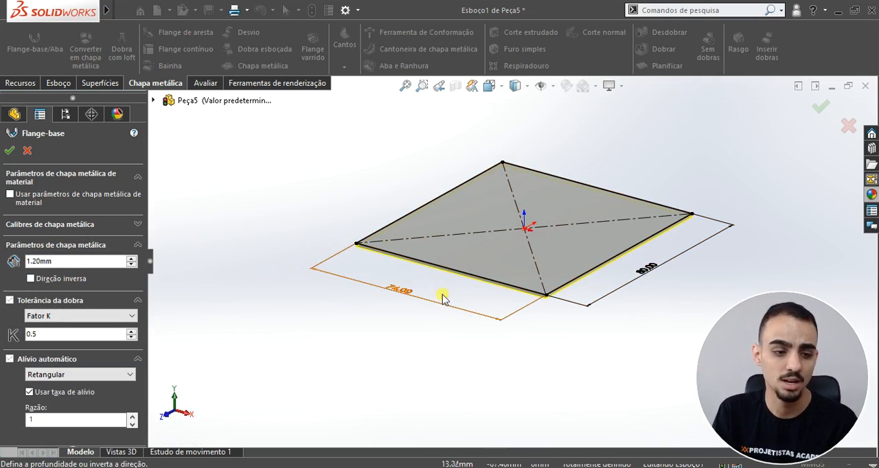
click(9, 151)
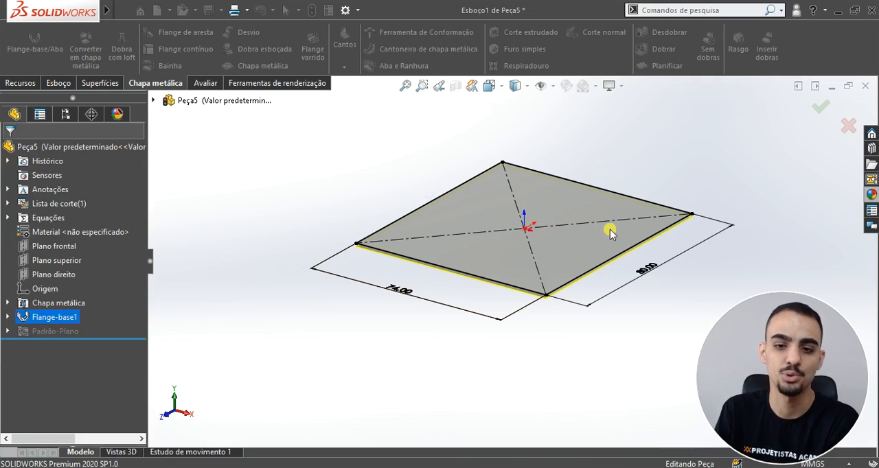
Step: Start an edge flange on the plate's two opposite 80 mm edges, pointing downward and about 37 mm long
middle_drag(644, 215, 589, 235)
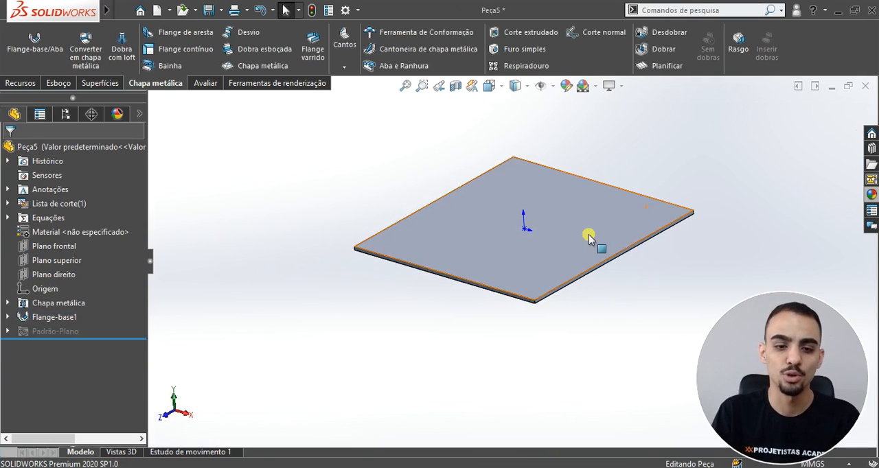
click(165, 40)
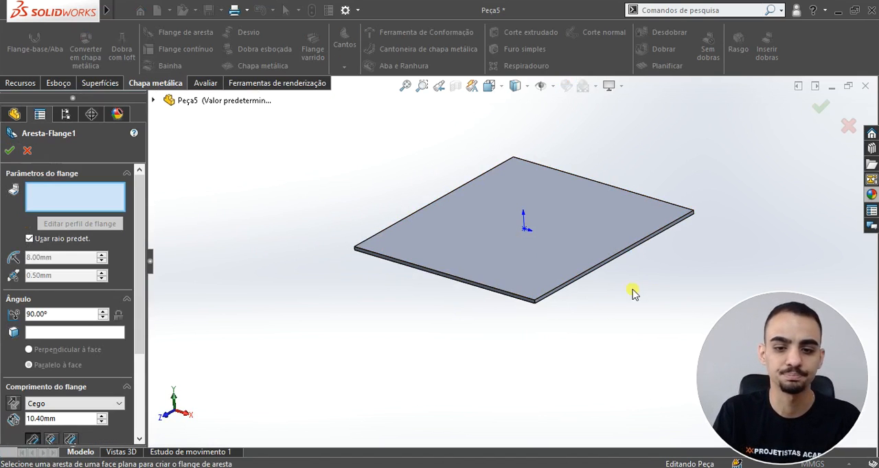
middle_drag(627, 290, 621, 244)
click(622, 243)
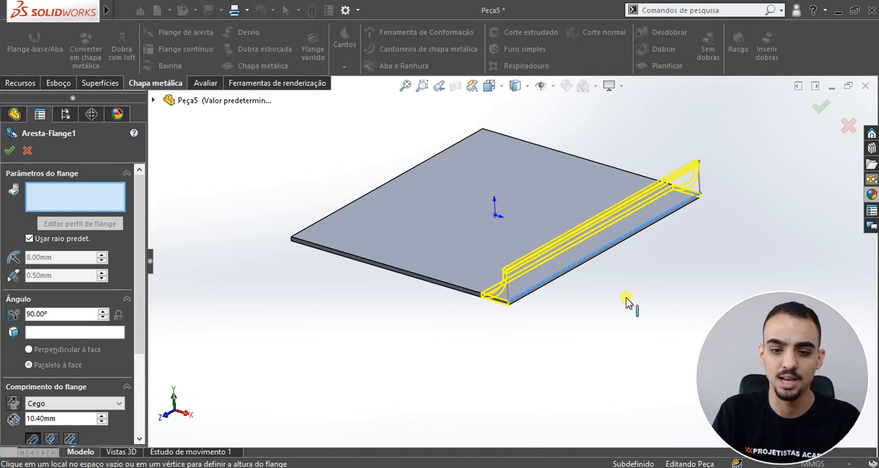
click(642, 381)
middle_drag(406, 284, 464, 290)
click(465, 293)
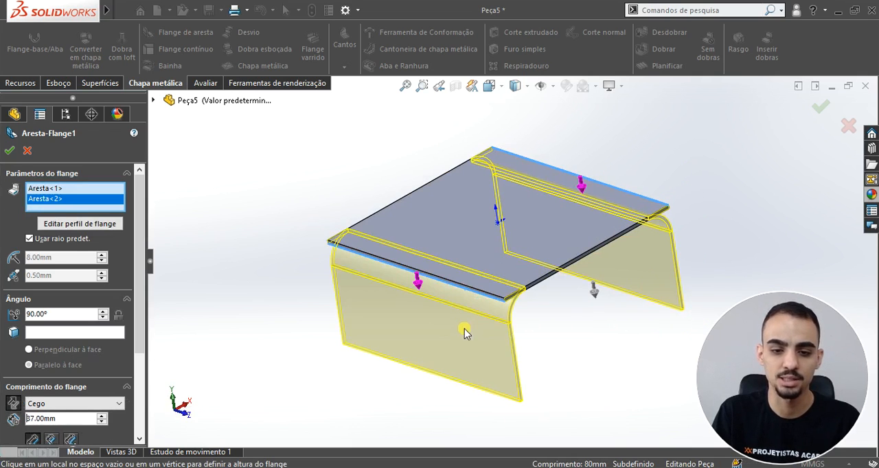
Step: Check the side flange height in the 01 - PEÇA 01.pdf drawing and set the edge flange length to 15 mm
mouse_move(593, 271)
middle_down()
mouse_move(529, 257)
mouse_move(304, 457)
middle_up()
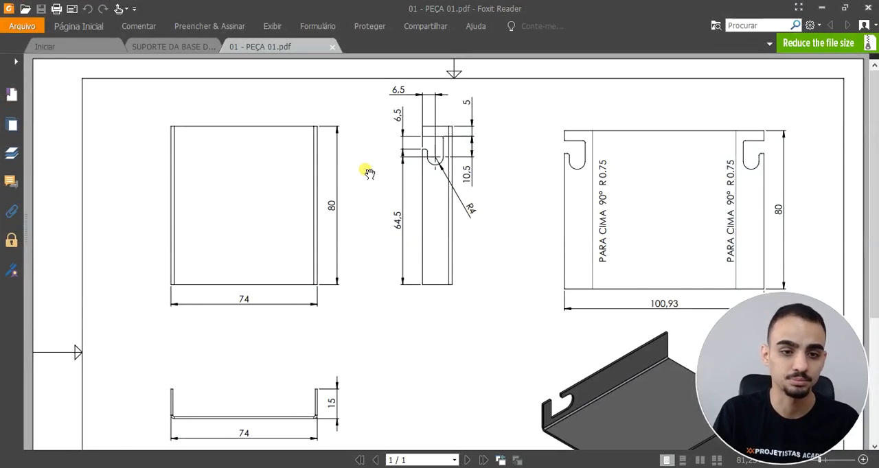
ctrl+scroll(368, 173, down, 1)
scroll(345, 156, down, 4)
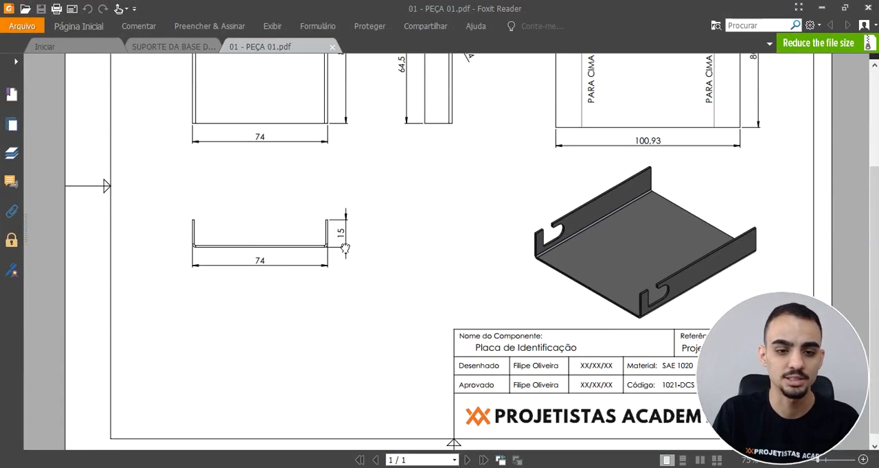
ctrl+scroll(345, 248, up, 2)
ctrl+scroll(379, 254, down, 1)
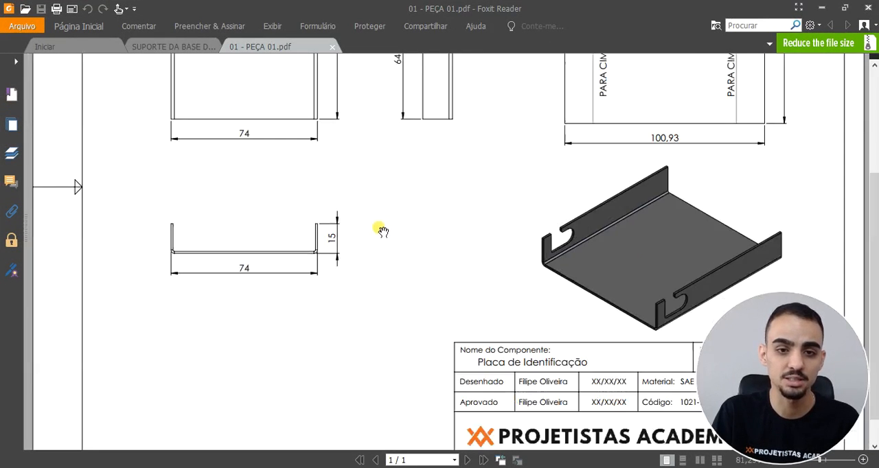
scroll(412, 288, up, 4)
click(824, 7)
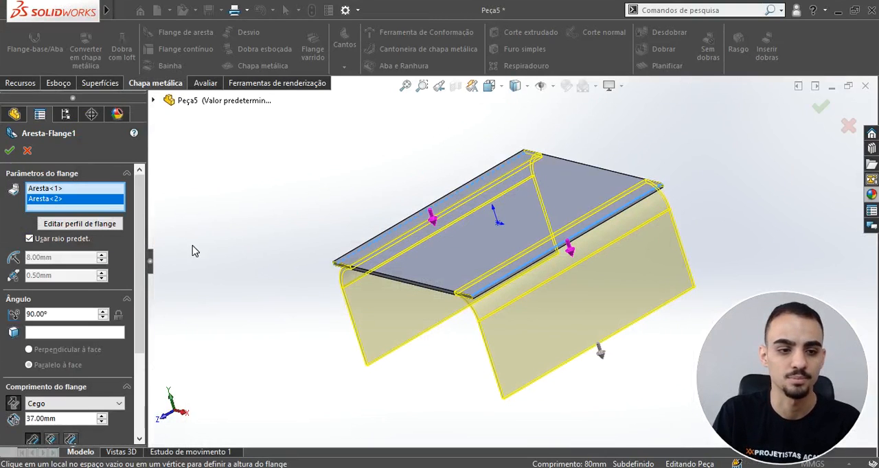
double_click(66, 420)
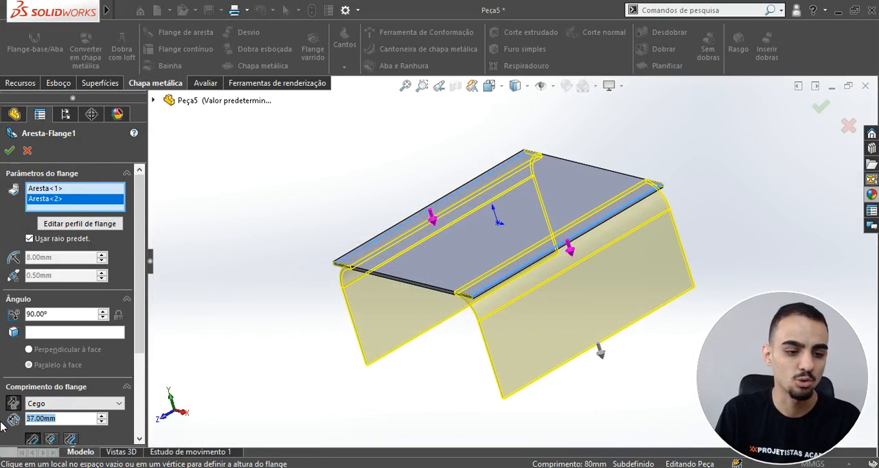
text(15)
key(Return)
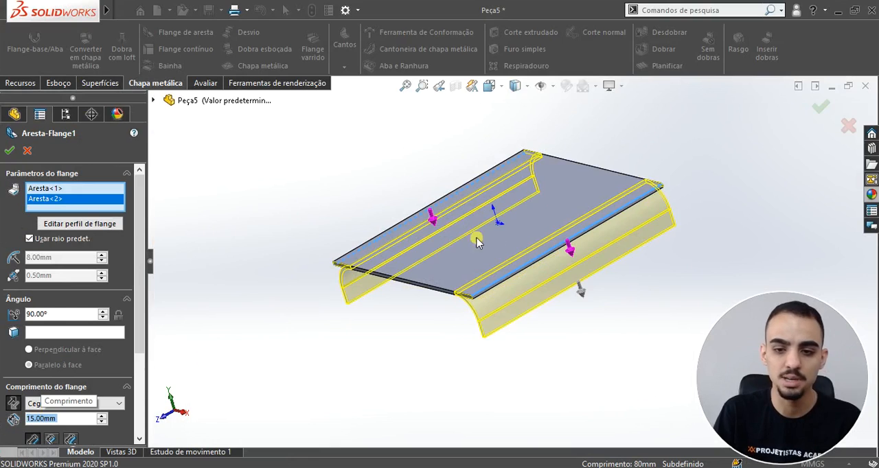
Step: Turn off the default bend radius for the edge flange and set its bend radius to 1.20 mm
scroll(499, 255, down, 4)
middle_drag(563, 274, 595, 221)
scroll(560, 322, down, 5)
scroll(493, 305, up, 4)
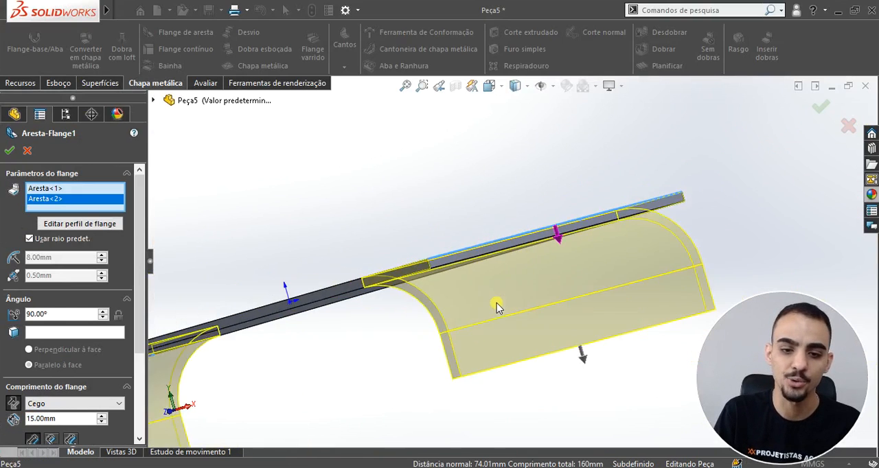
middle_drag(495, 303, 518, 288)
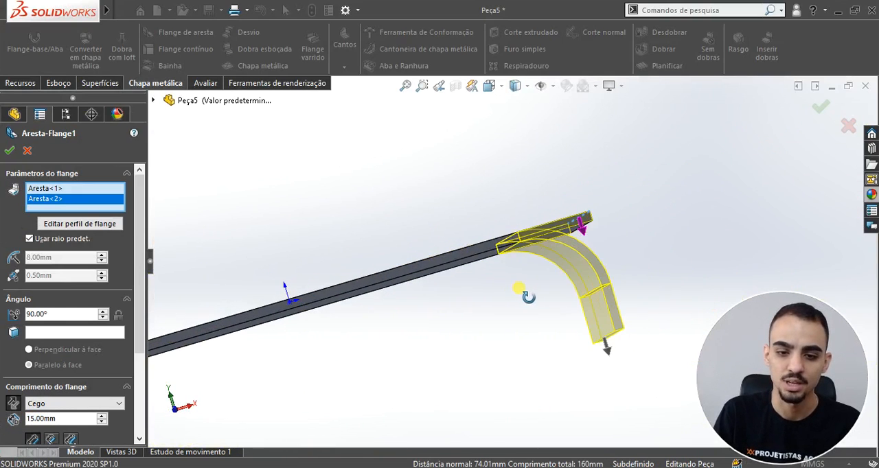
click(30, 239)
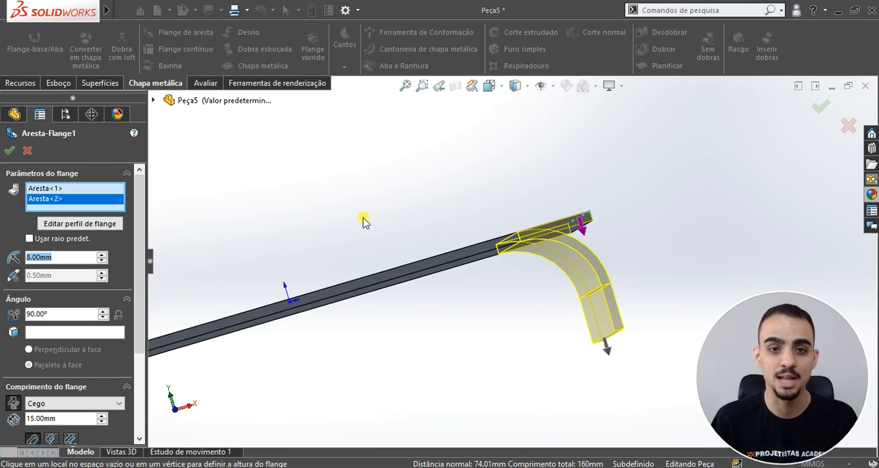
middle_drag(364, 221, 476, 314)
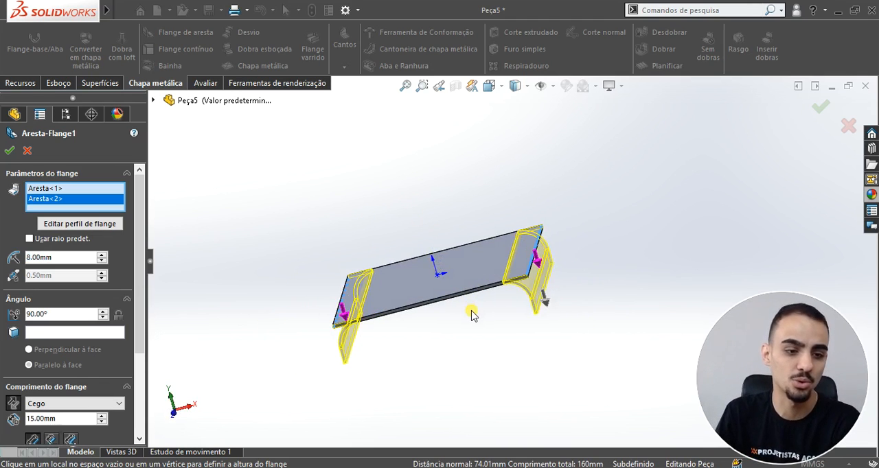
middle_drag(471, 314, 328, 304)
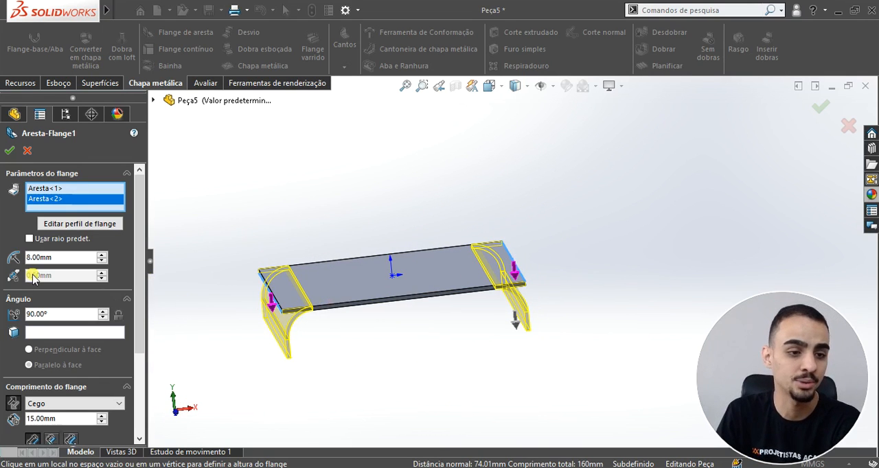
click(31, 259)
text(1)
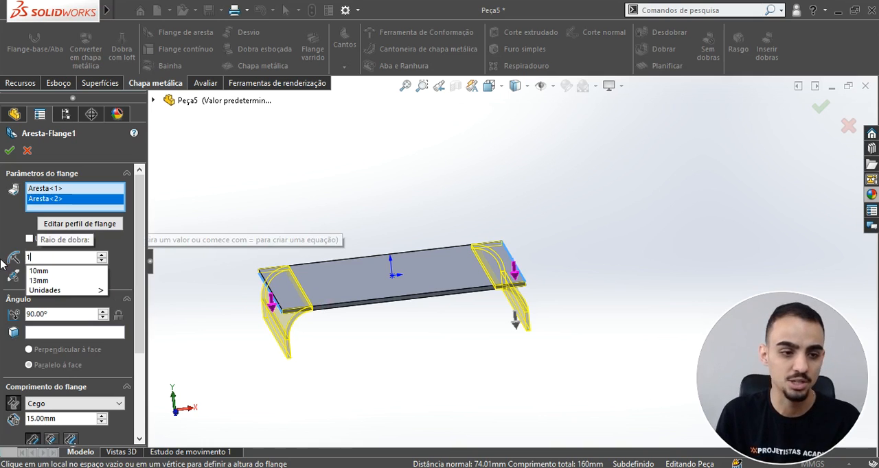
text(.2)
key(Return)
Step: Accept the edge flange on the plate's two opposite edges and inspect the bent part
scroll(549, 281, down, 3)
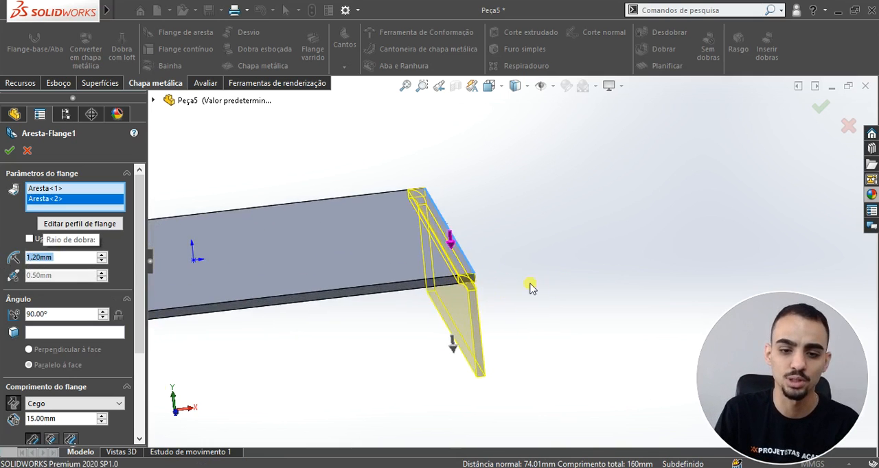
scroll(549, 281, down, 3)
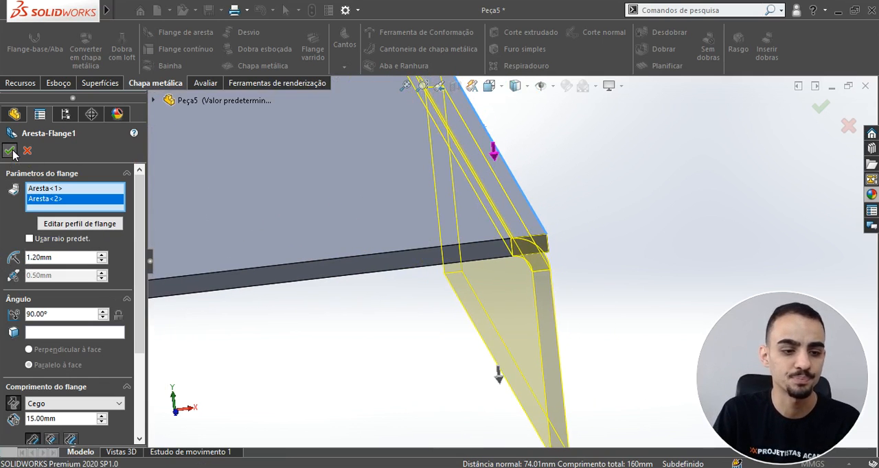
click(11, 152)
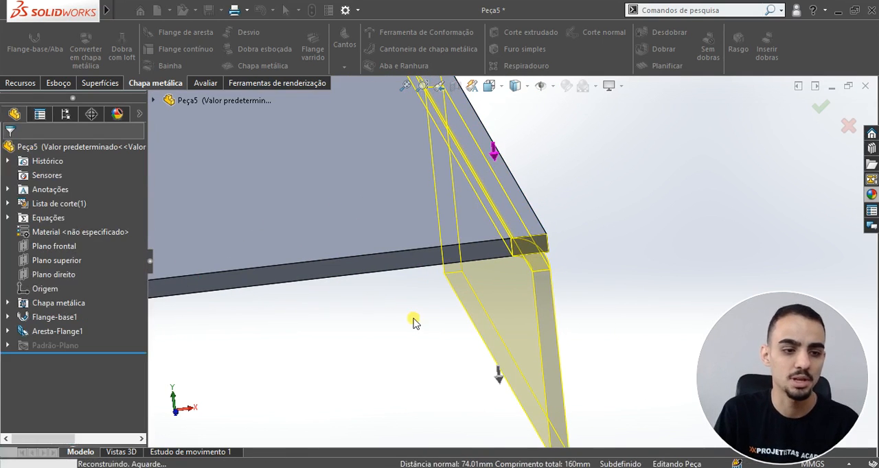
scroll(414, 320, up, 5)
scroll(371, 283, up, 2)
middle_drag(382, 275, 437, 276)
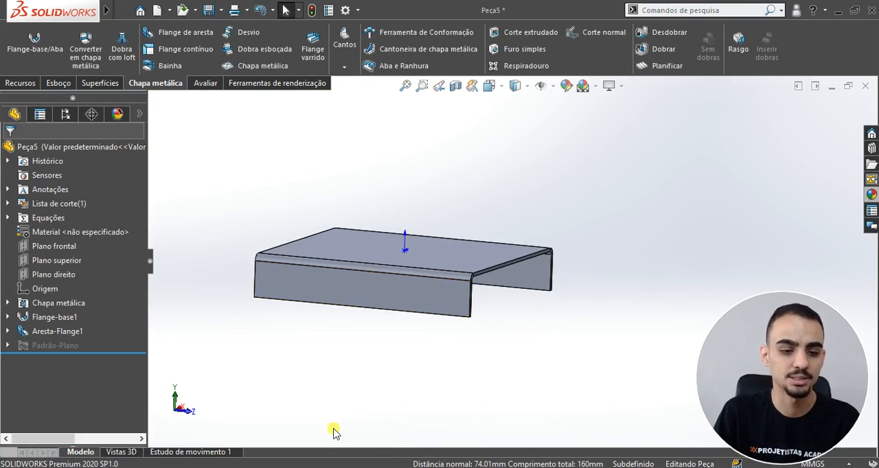
Step: Check the hook-shaped notch dimensions in the side view of the 01 - PEÇA 01.pdf drawing, then return to SolidWorks
click(331, 464)
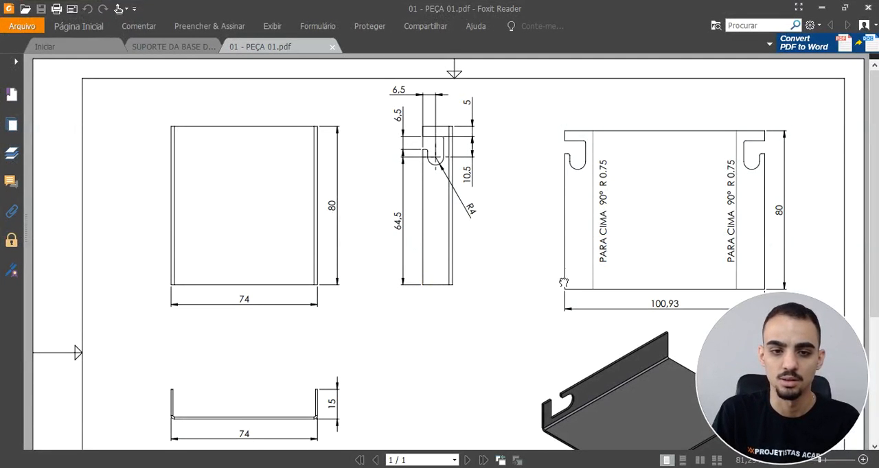
ctrl+scroll(435, 134, up, 2)
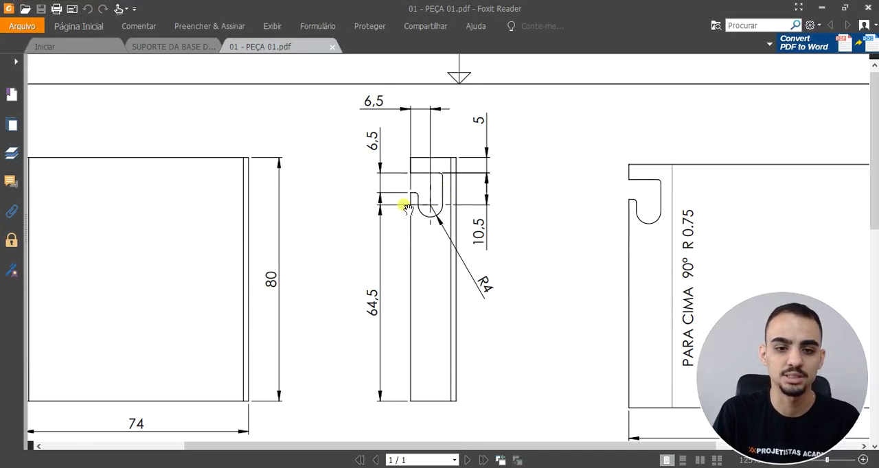
click(823, 7)
Step: Start a sketch on the outer face of the side flange and show it in the left view
middle_drag(497, 276, 417, 287)
right_click(417, 286)
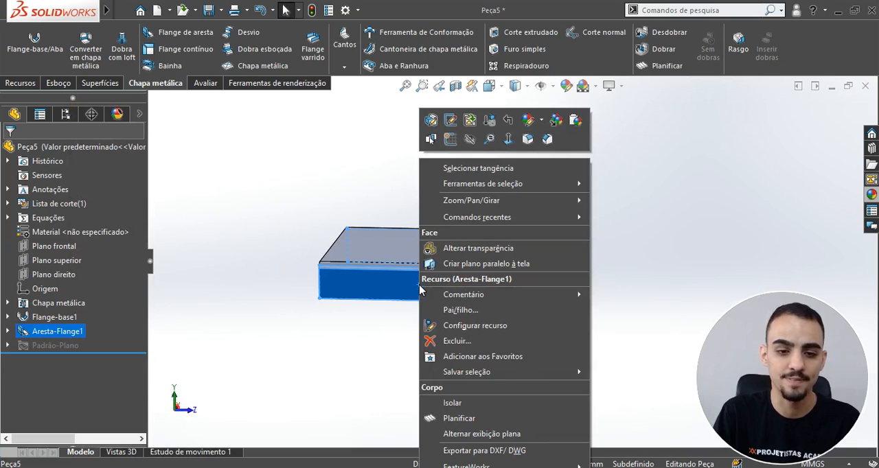
click(450, 140)
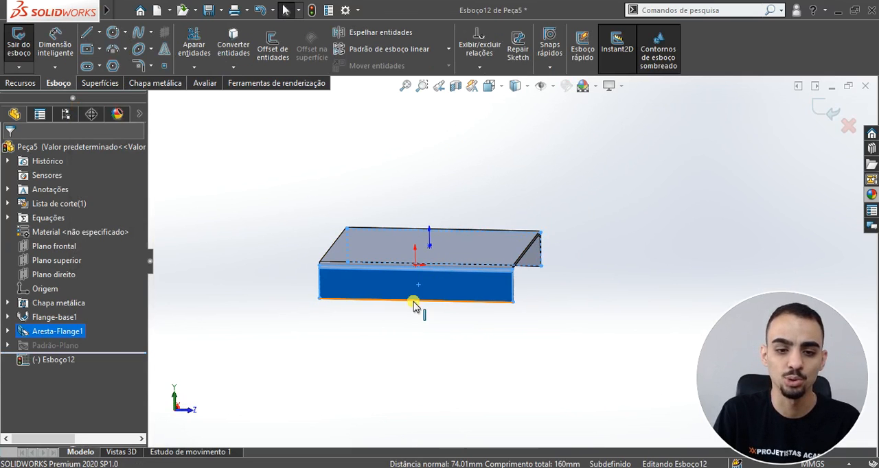
key(space)
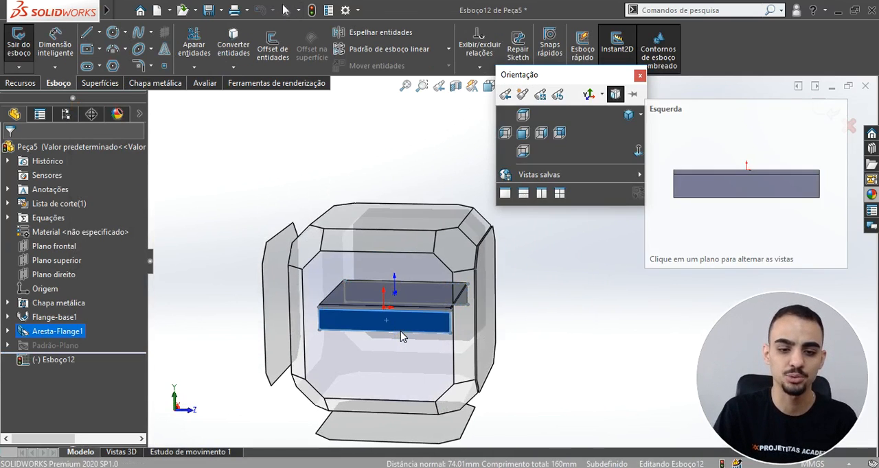
click(402, 336)
scroll(401, 336, up, 3)
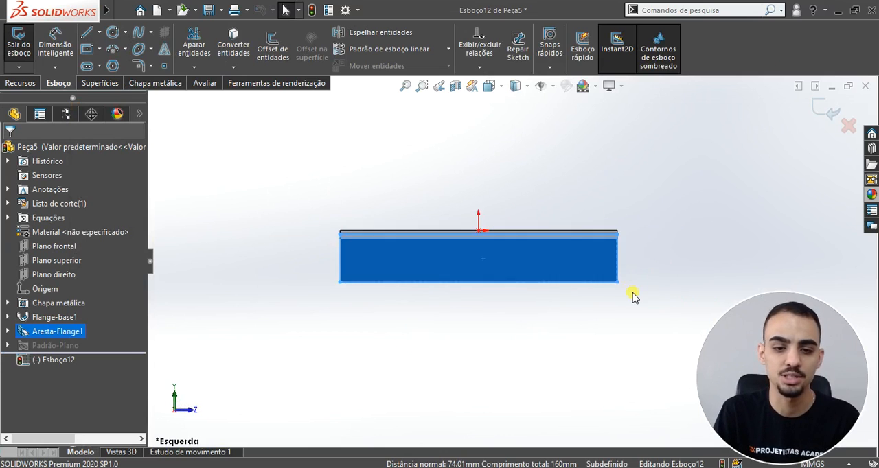
click(633, 296)
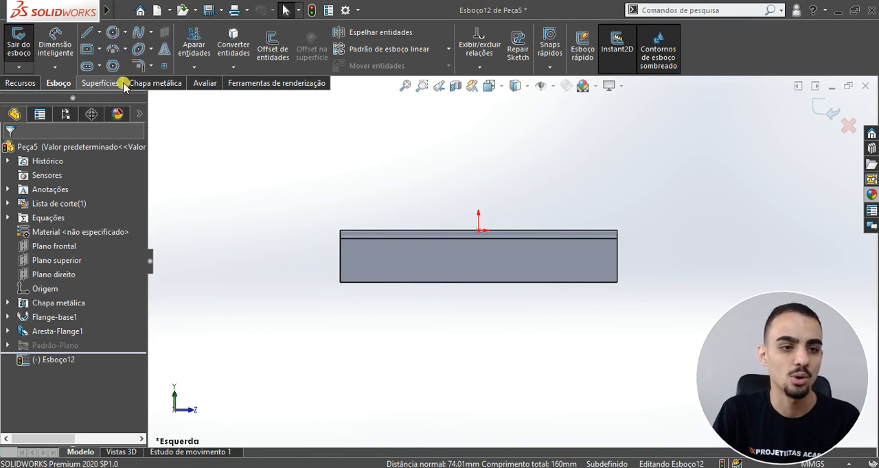
Step: Check the notch shape in the PDF drawing and sketch a circle of about 3.2 mm radius on the flange face
key(alt+Tab)
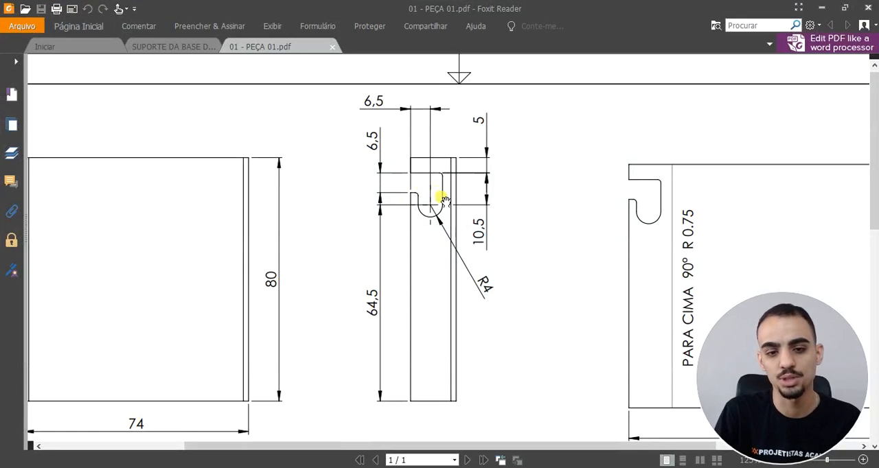
click(822, 9)
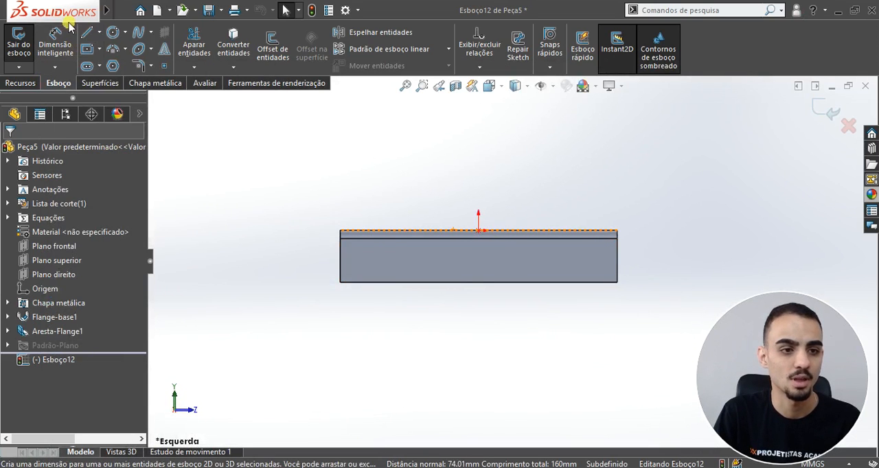
click(113, 32)
scroll(615, 278, down, 4)
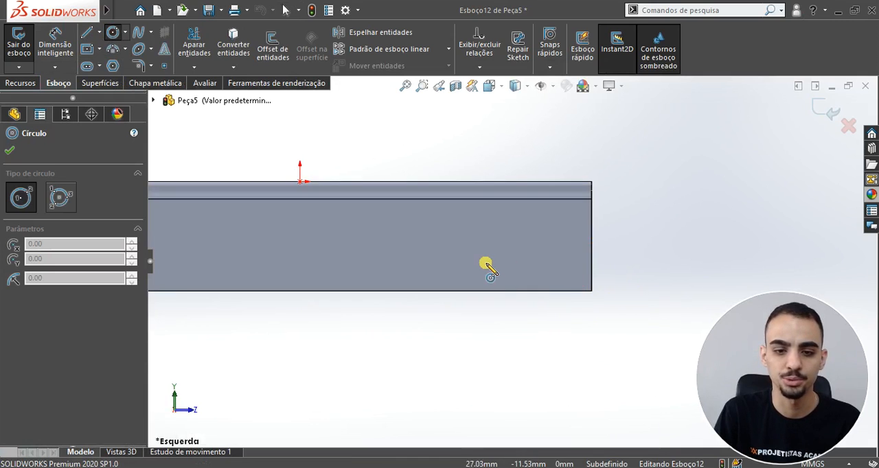
click(436, 253)
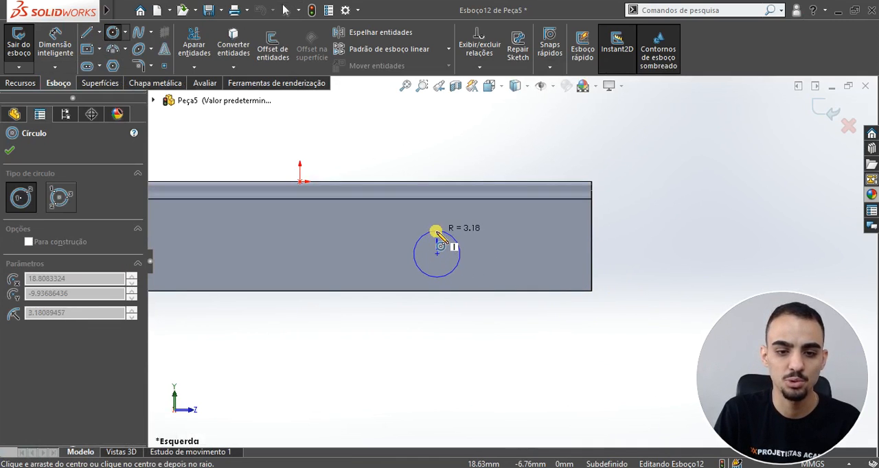
click(437, 232)
key(Escape)
Step: Sketch a horizontal line from the circle's top point and a vertical line from its end down to the flange's lower edge
click(86, 32)
scroll(446, 257, down, 5)
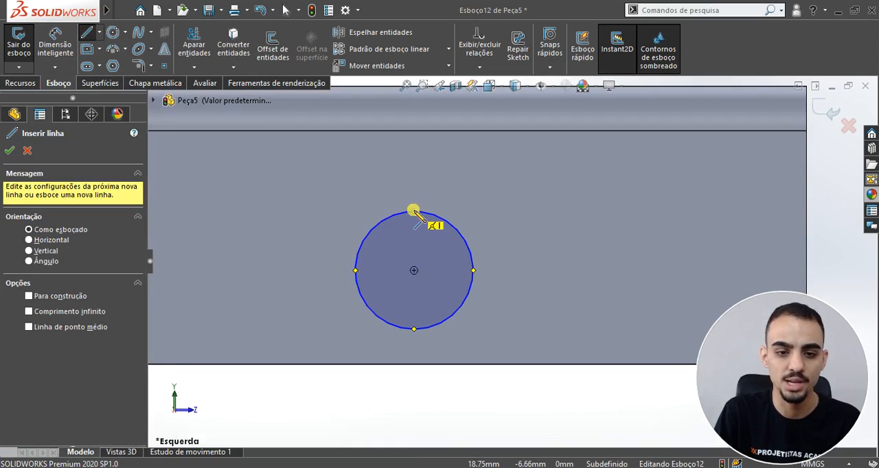
click(414, 211)
click(679, 211)
click(679, 364)
key(Escape)
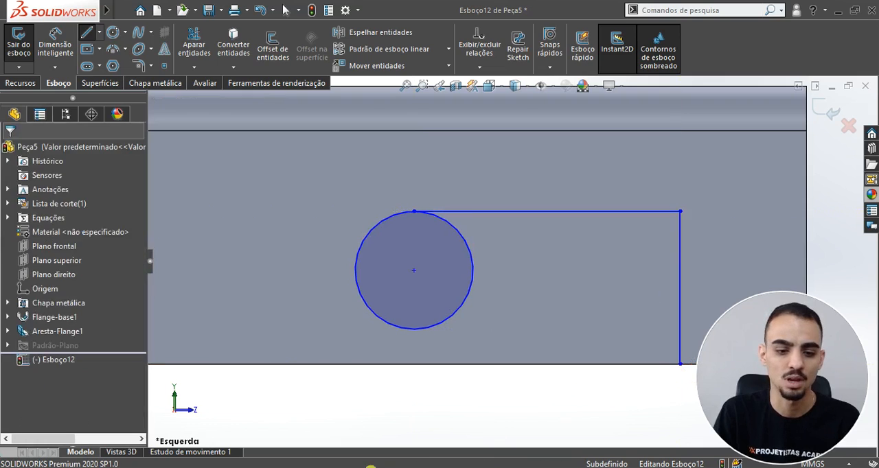
Step: After rechecking the PDF, close the notch profile with lines from the circle's bottom point, about 1.9 mm down to and along the flange's lower edge
key(alt+Tab)
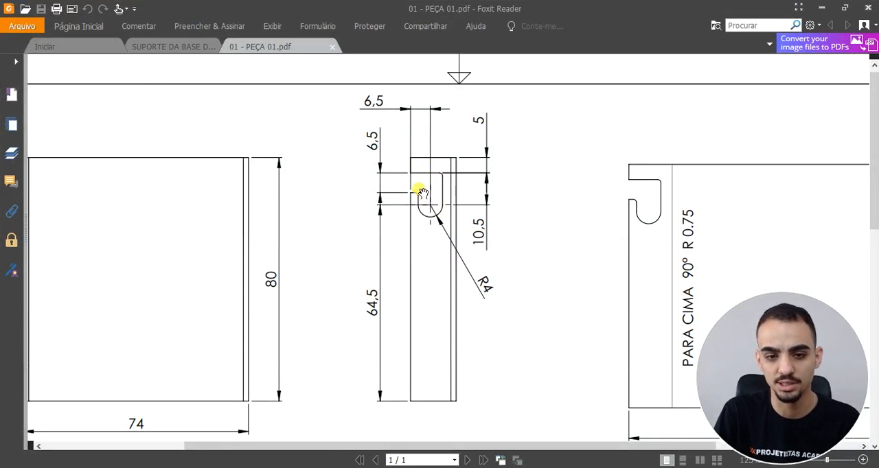
click(821, 8)
scroll(551, 337, up, 1)
click(86, 32)
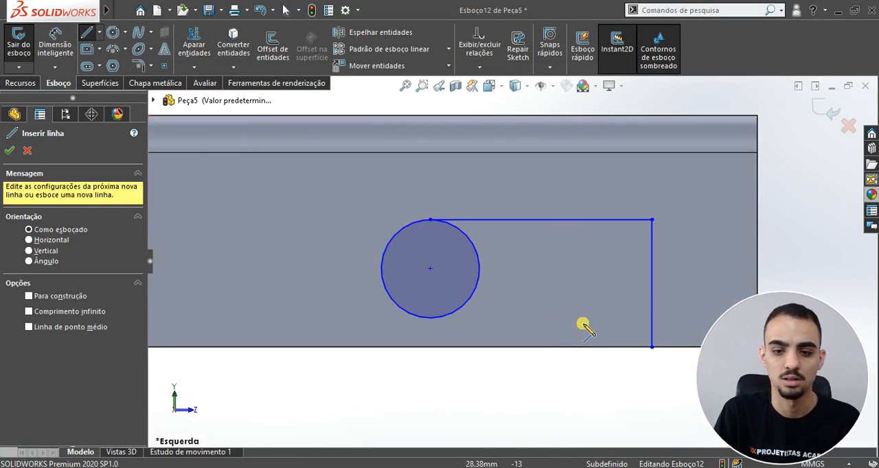
scroll(597, 346, down, 1)
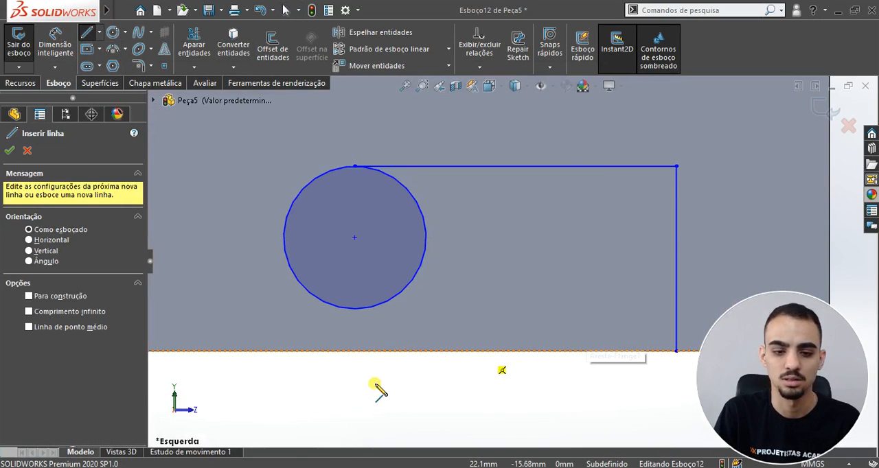
click(355, 309)
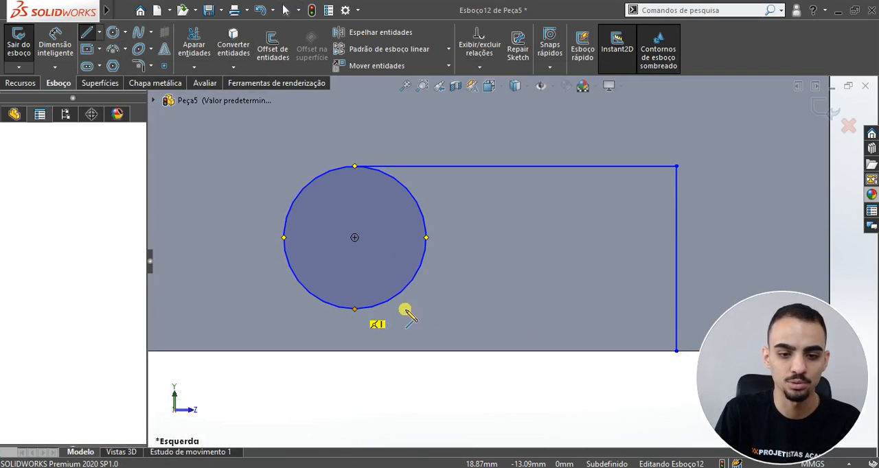
click(522, 308)
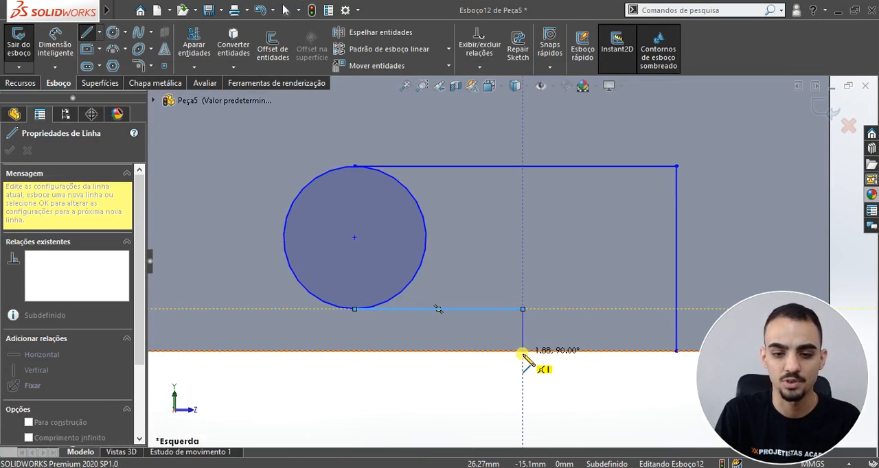
click(522, 351)
click(676, 351)
key(Escape)
scroll(575, 219, up, 3)
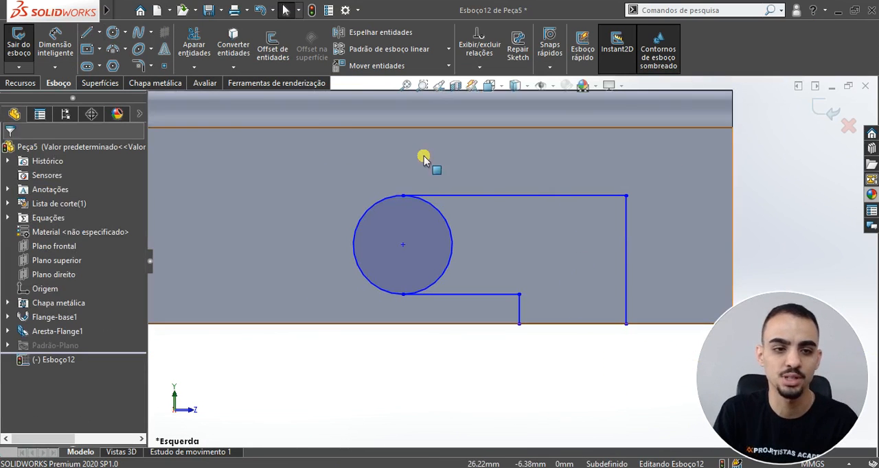
Step: Trim away the circle's inner half between the two horizontal lines, leaving one closed notch profile
click(194, 42)
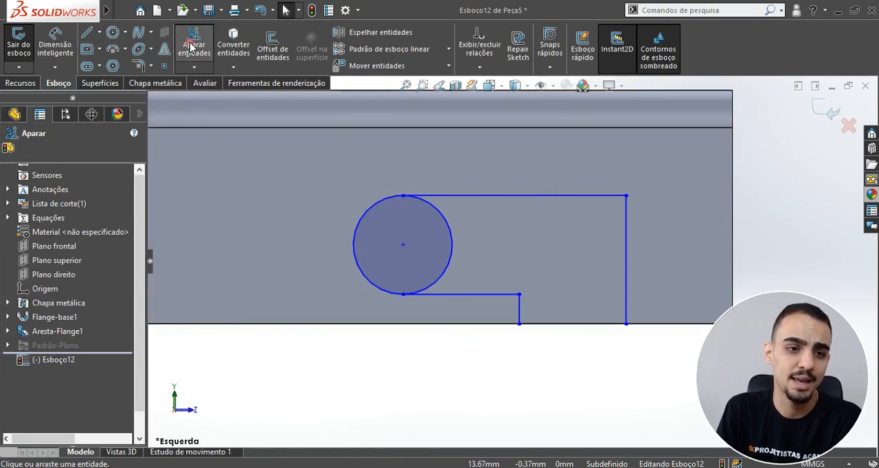
click(442, 219)
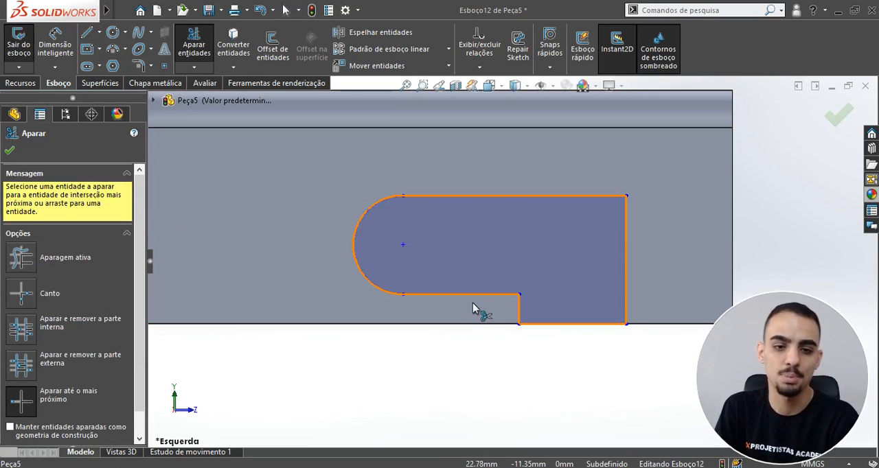
key(Escape)
scroll(543, 323, up, 4)
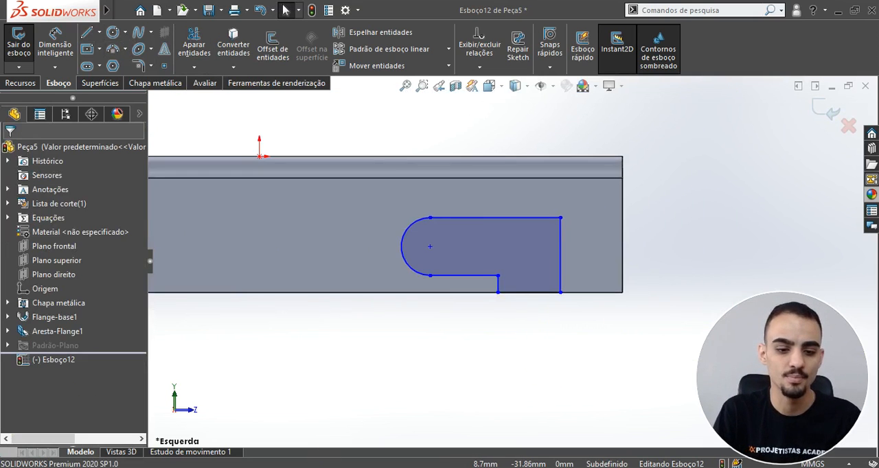
Step: Check the notch radius in the PDF drawing and dimension the profile's arc as R4 mm
key(alt+Tab)
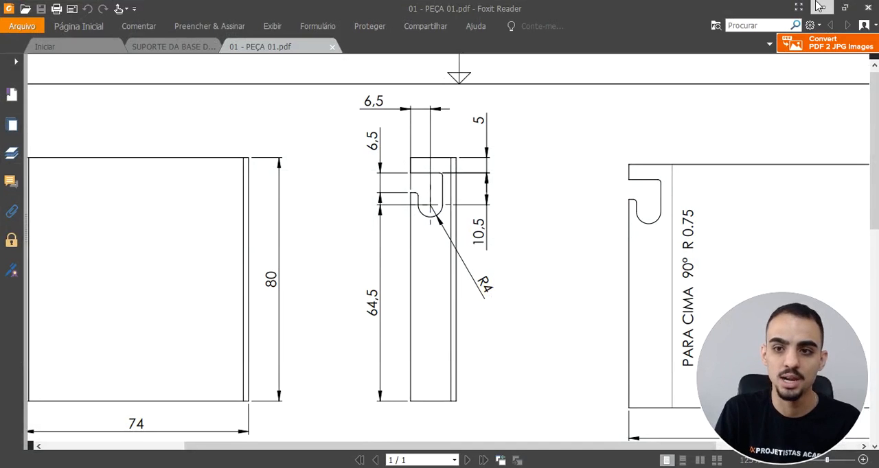
click(819, 6)
click(55, 42)
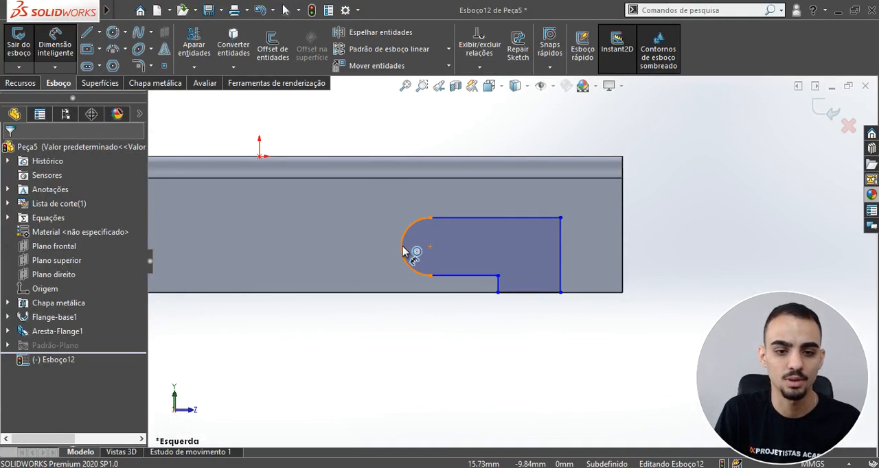
click(402, 252)
click(329, 128)
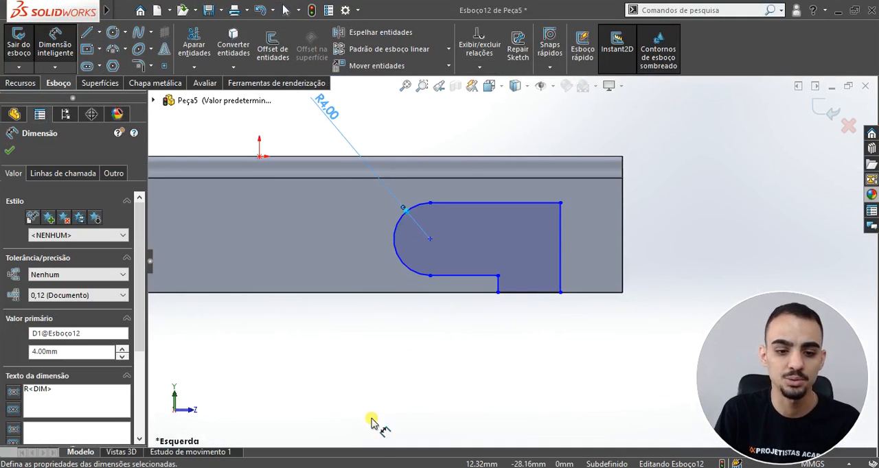
Step: Check the PDF drawing and dimension the notch's vertical end line 5 mm from the flange's end edge
key(alt+Tab)
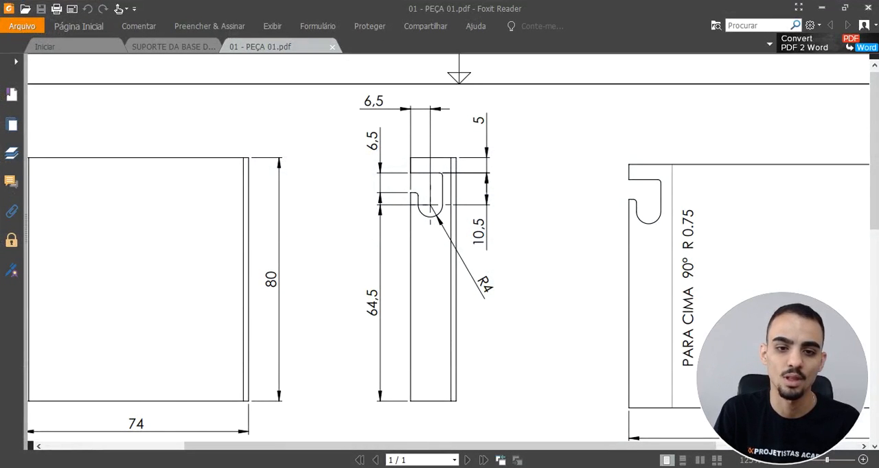
key(alt+Tab)
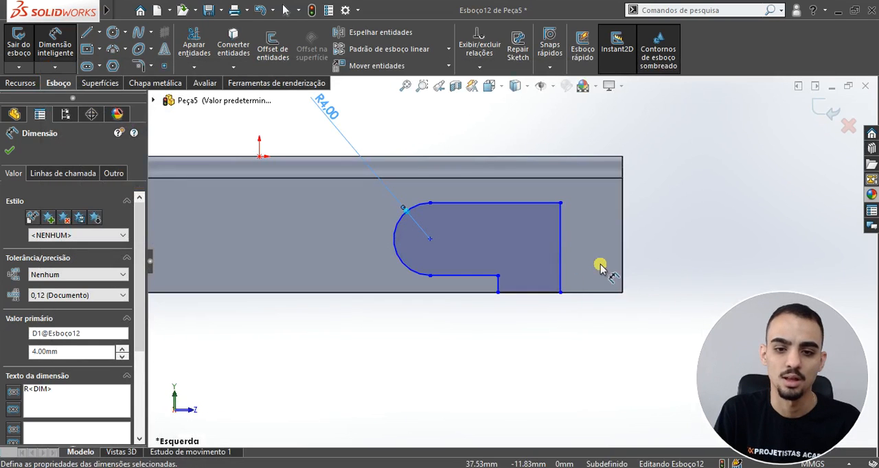
click(562, 255)
click(622, 252)
click(591, 366)
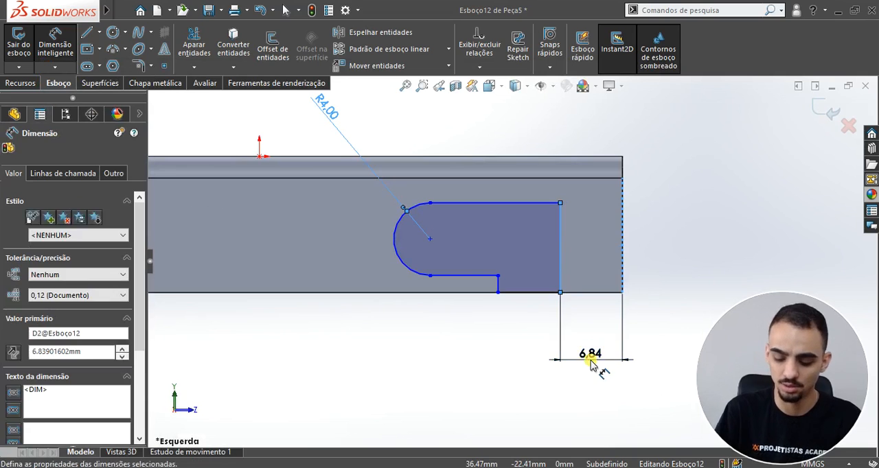
text(5)
key(Return)
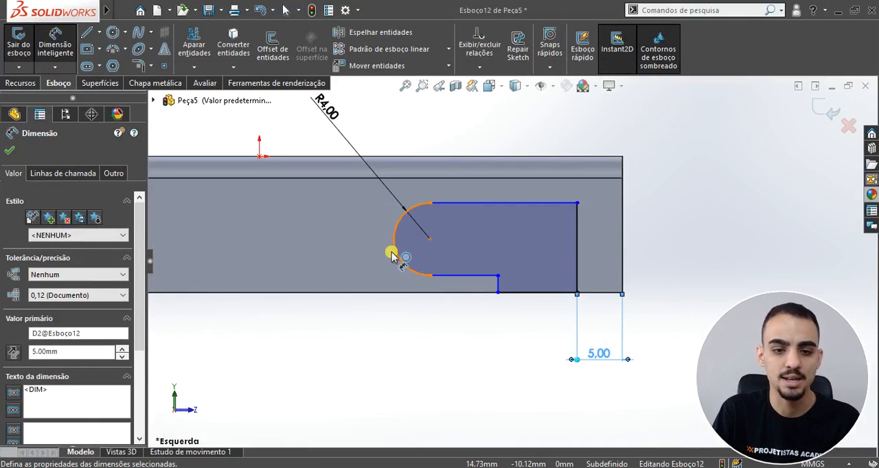
Step: Dimension the distance between the notch's arc centre and its vertical end line as 10.5 mm
click(397, 259)
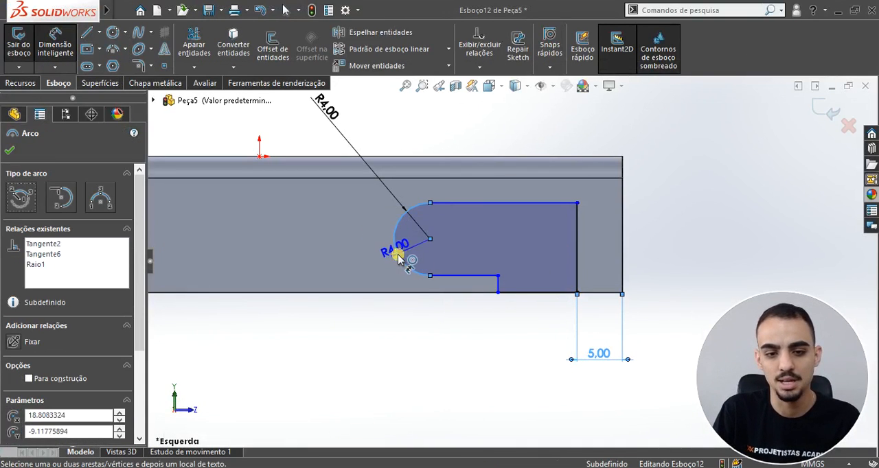
click(580, 250)
click(490, 374)
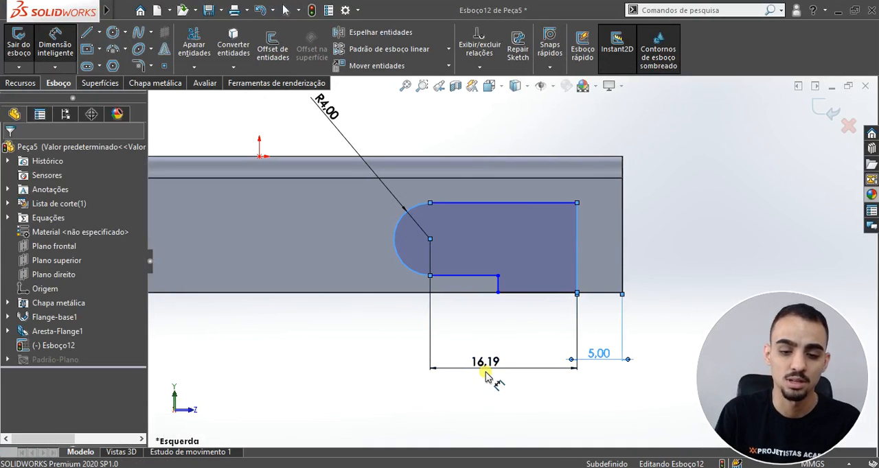
text(10.5)
key(Return)
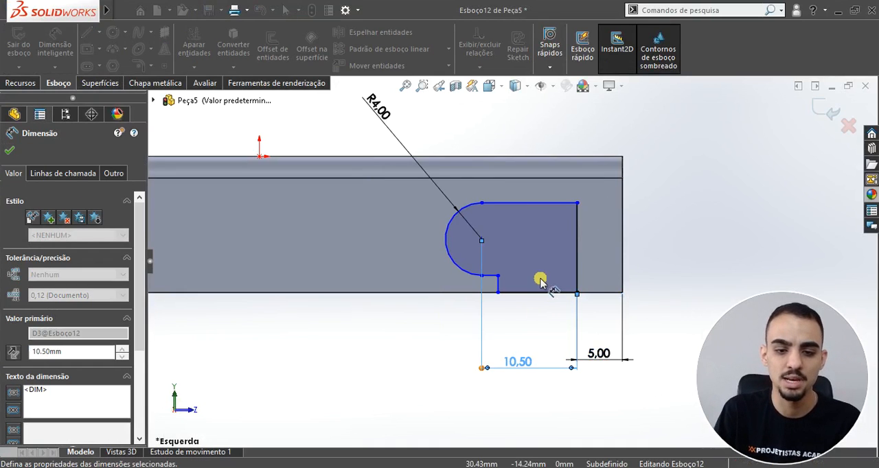
Step: Recheck the PDF drawing and dimension the arc centre 6.5 mm above the flange's lower edge
key(alt+Tab)
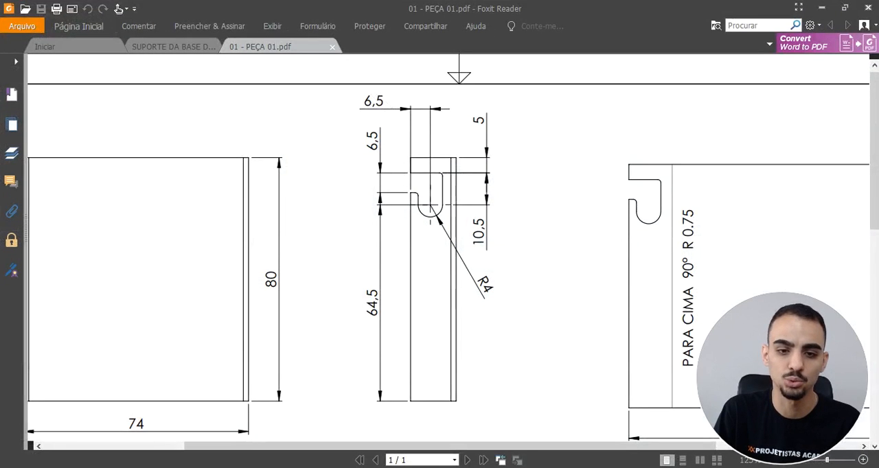
click(822, 8)
click(594, 292)
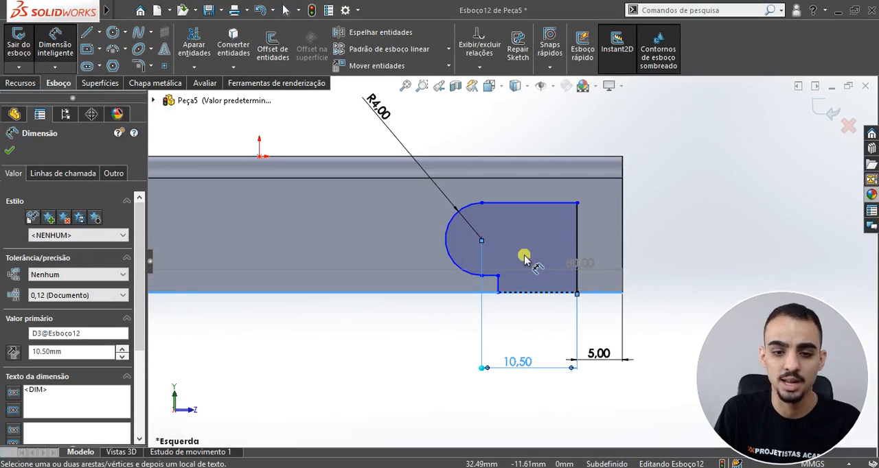
click(447, 245)
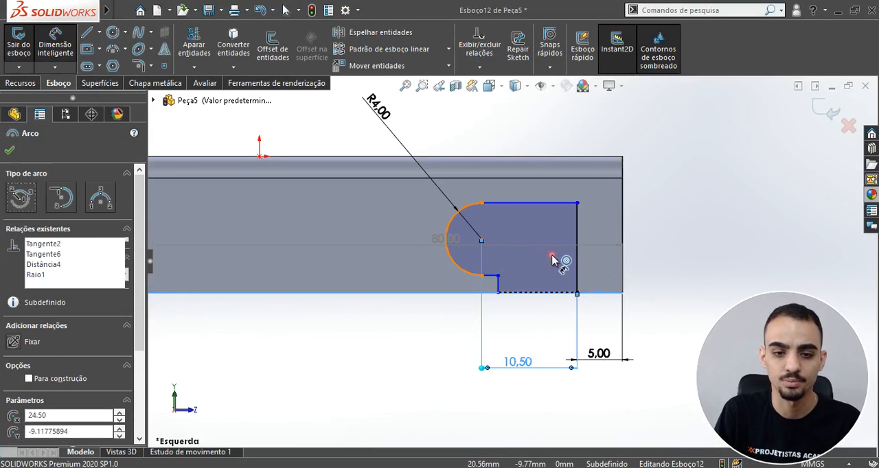
click(664, 268)
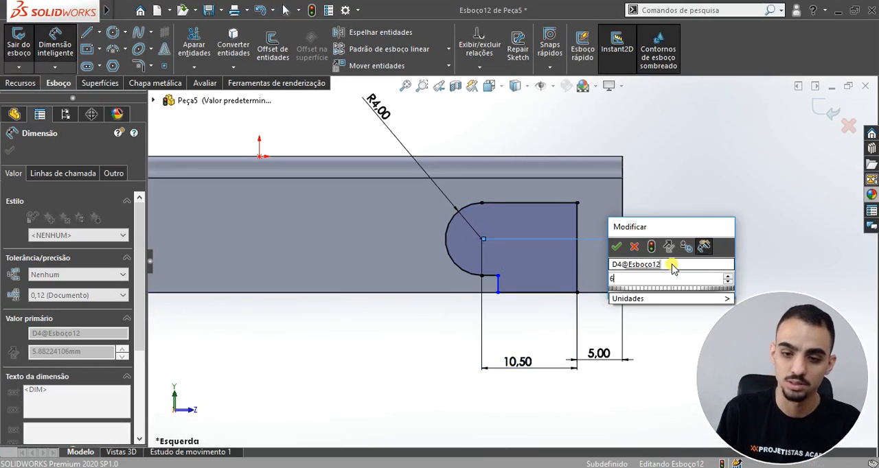
text(6,5)
key(Return)
key(Escape)
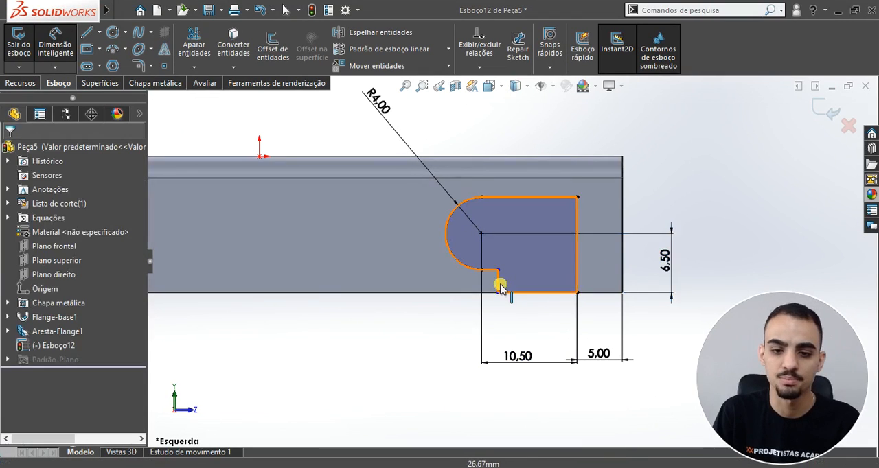
Step: Check the notch opening in the PDF drawing and dimension its width between the two vertical lines as 6.5 mm
scroll(526, 304, down, 3)
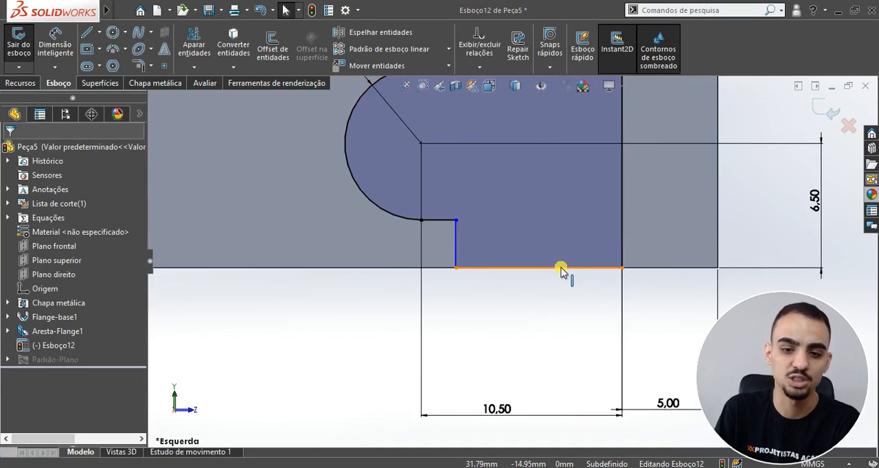
scroll(512, 265, up, 3)
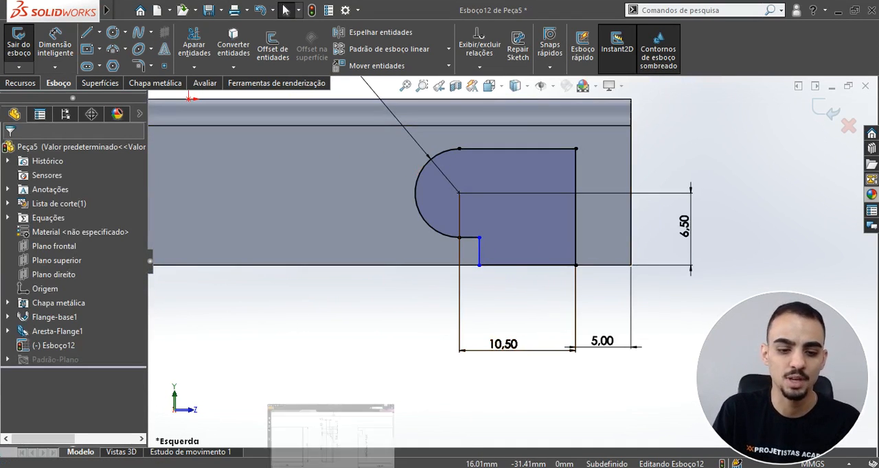
click(336, 467)
ctrl+scroll(376, 155, up, 5)
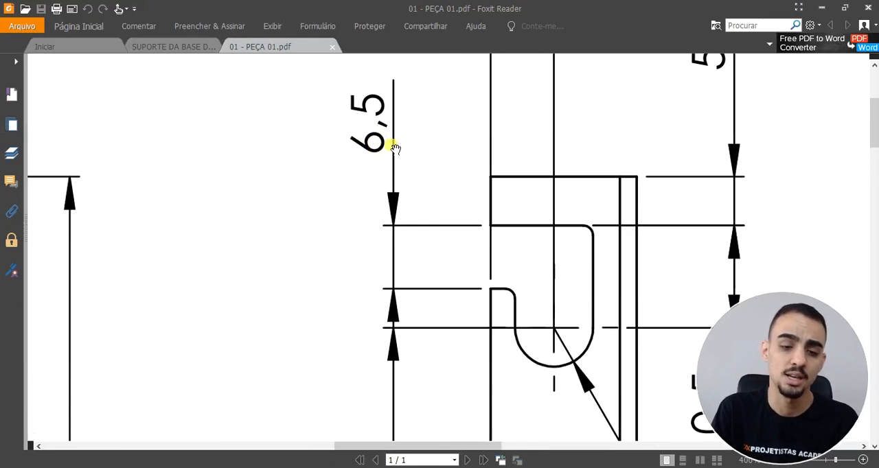
ctrl+scroll(403, 159, down, 5)
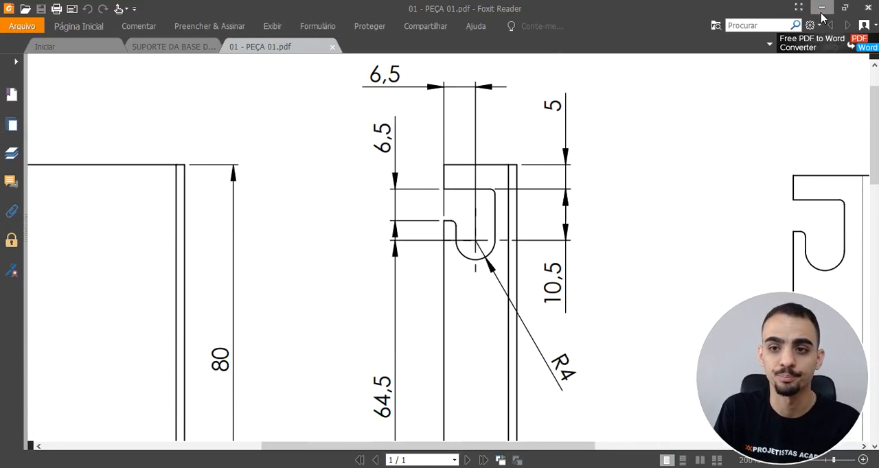
key(alt+Tab)
click(479, 252)
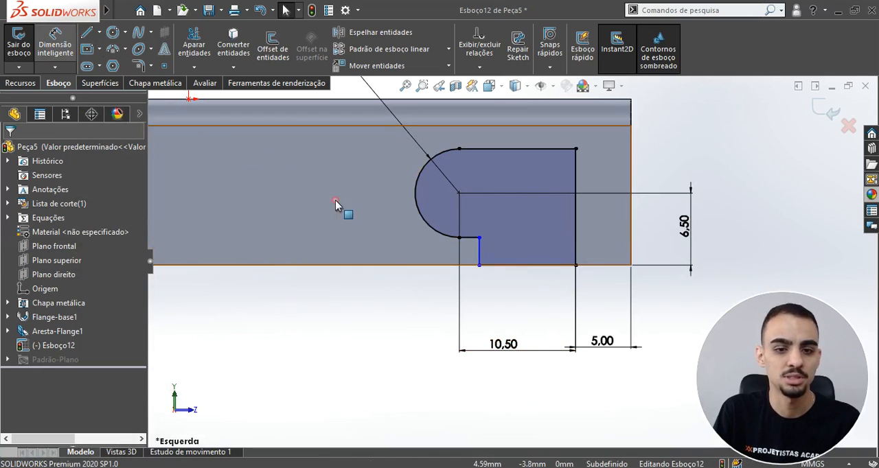
key(d)
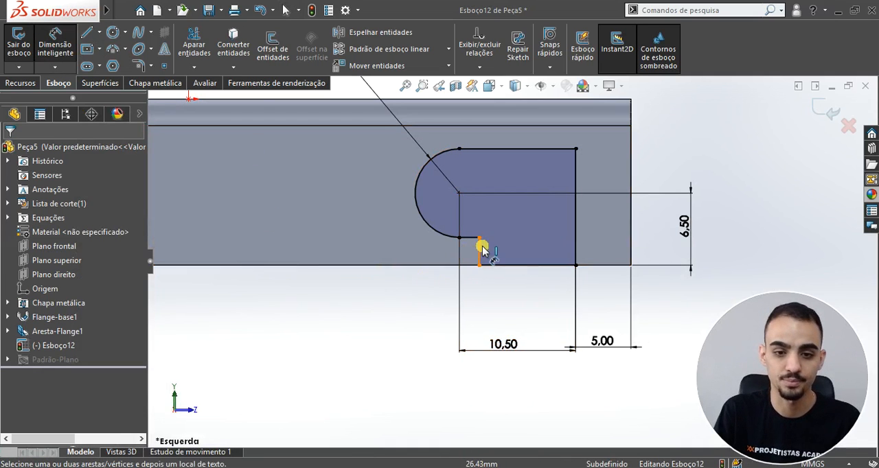
click(479, 250)
click(577, 252)
click(526, 300)
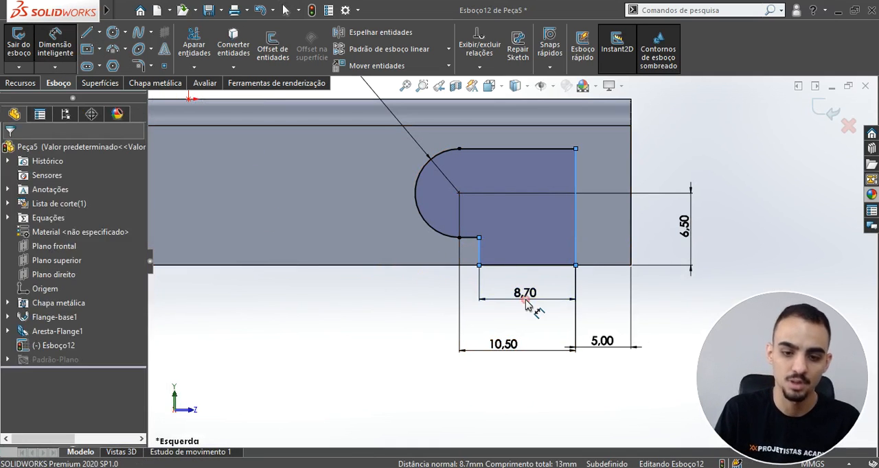
text(6,5)
key(Return)
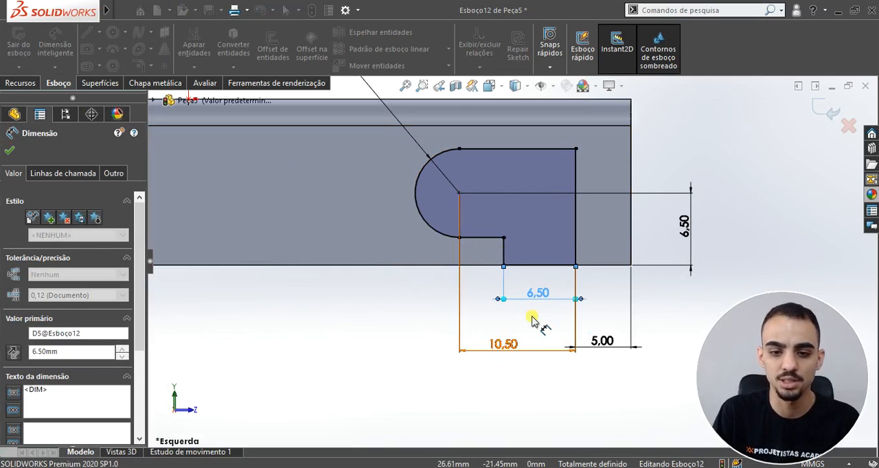
key(Escape)
Step: Recheck the PDF and round the notch profile's upper corner at the end line and its inner step corner with 1 mm sketch fillets
key(f)
middle_drag(504, 277, 519, 293)
scroll(560, 283, down, 2)
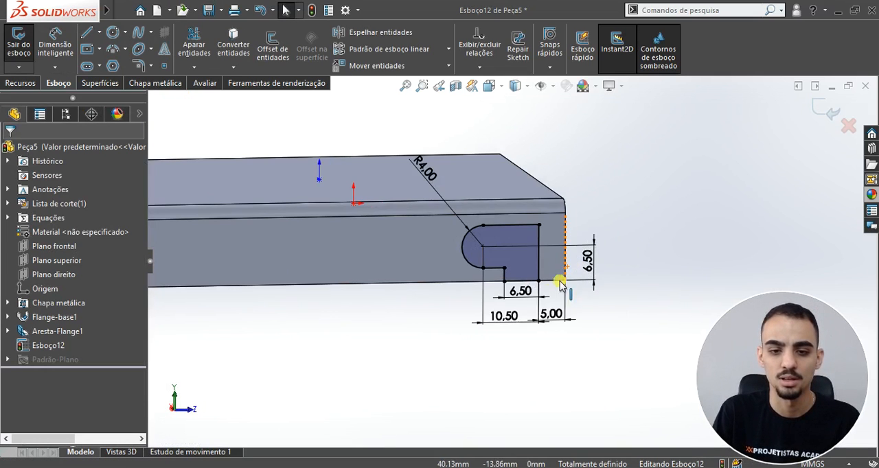
click(344, 467)
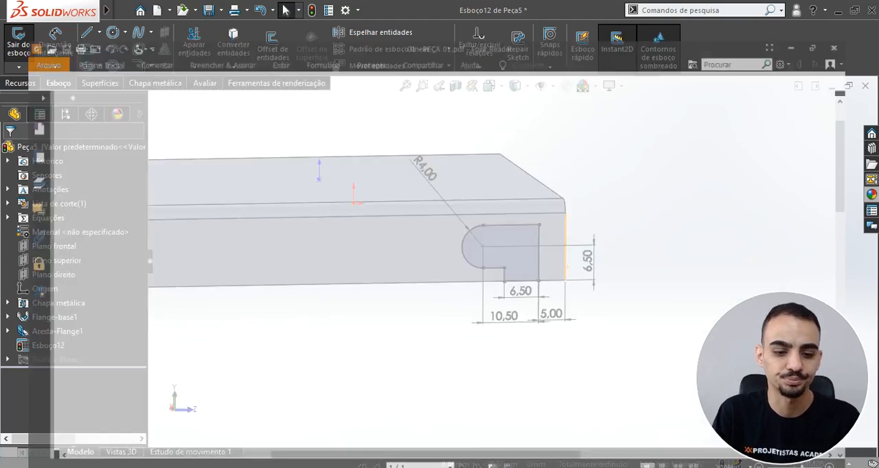
drag(517, 210, 488, 208)
click(825, 8)
scroll(583, 226, down, 4)
middle_drag(418, 226, 411, 245)
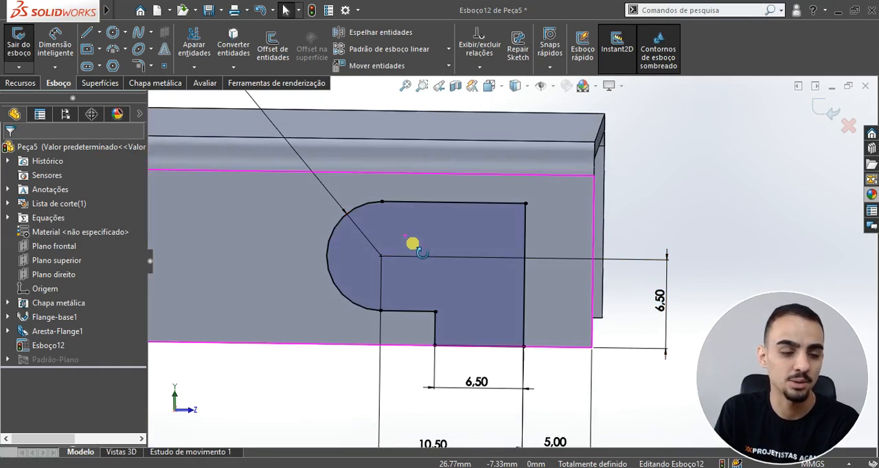
click(140, 67)
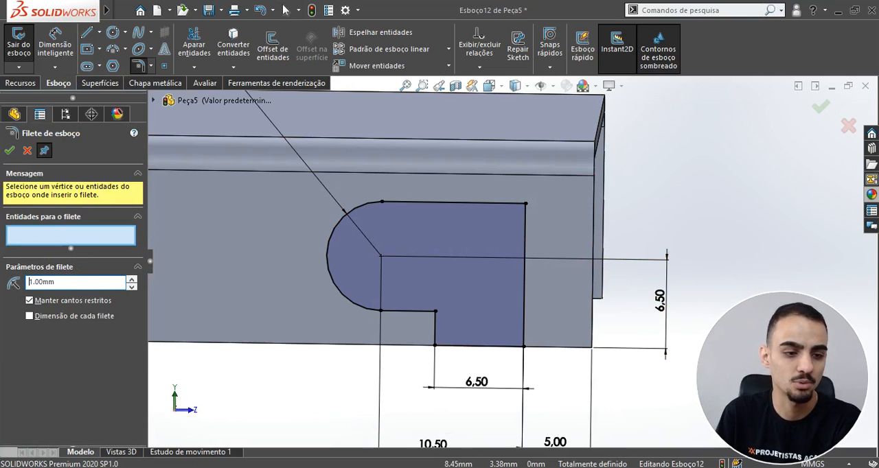
click(523, 206)
click(433, 312)
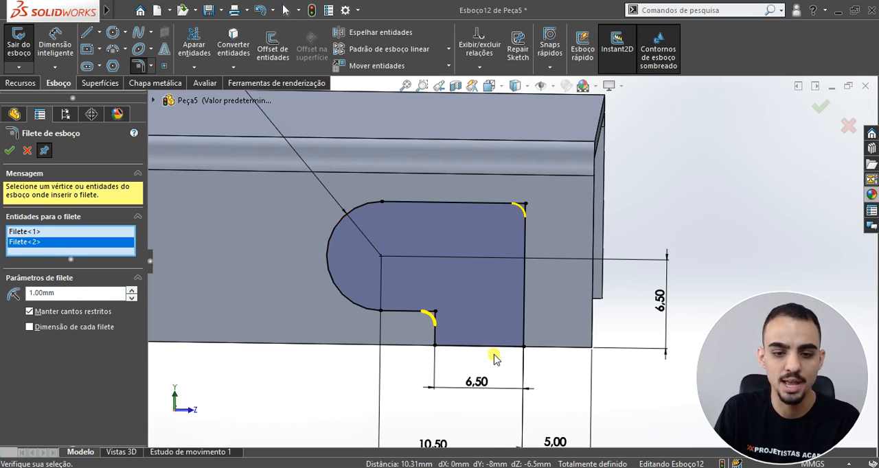
click(9, 152)
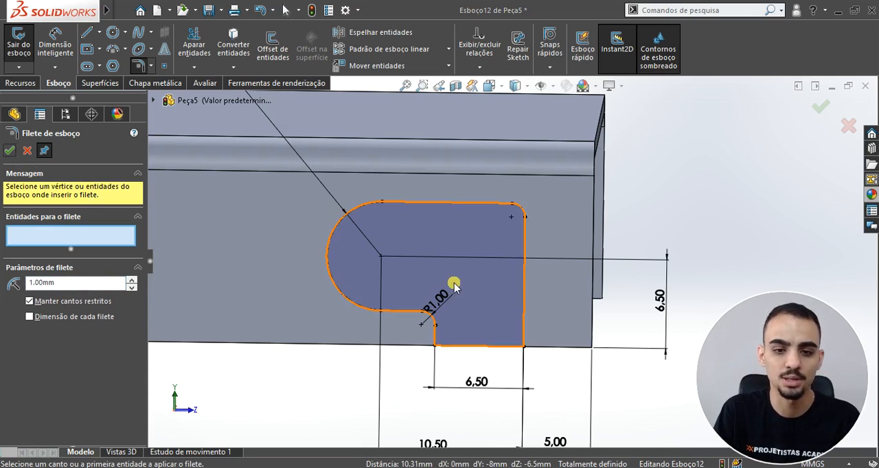
scroll(473, 288, up, 3)
key(Escape)
Step: Cut-extrude the notch profile through all (Passante) so it cuts both flanges
click(21, 84)
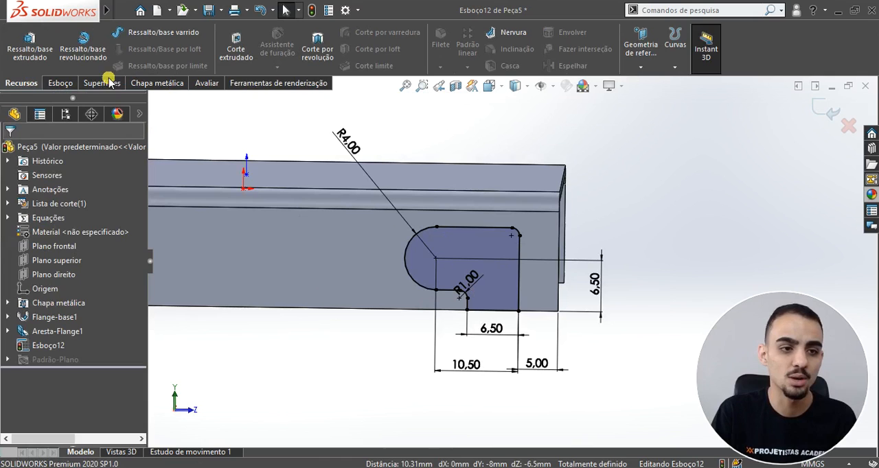
click(239, 54)
click(65, 229)
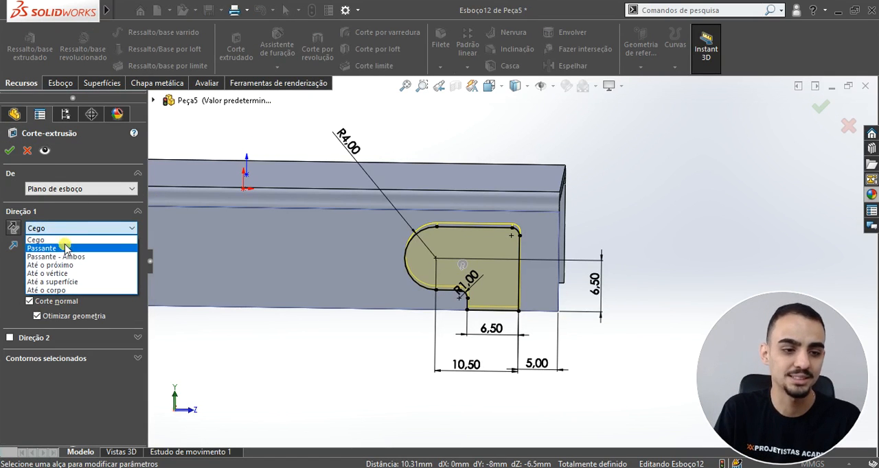
click(60, 248)
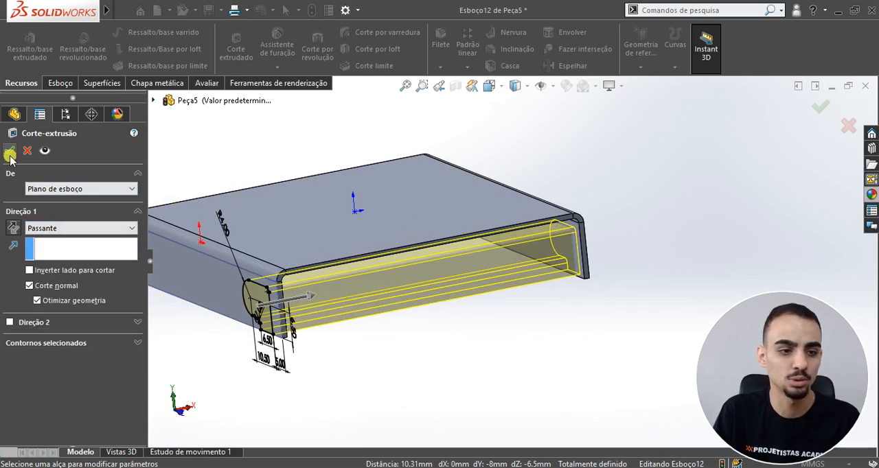
click(9, 153)
middle_drag(280, 304, 441, 337)
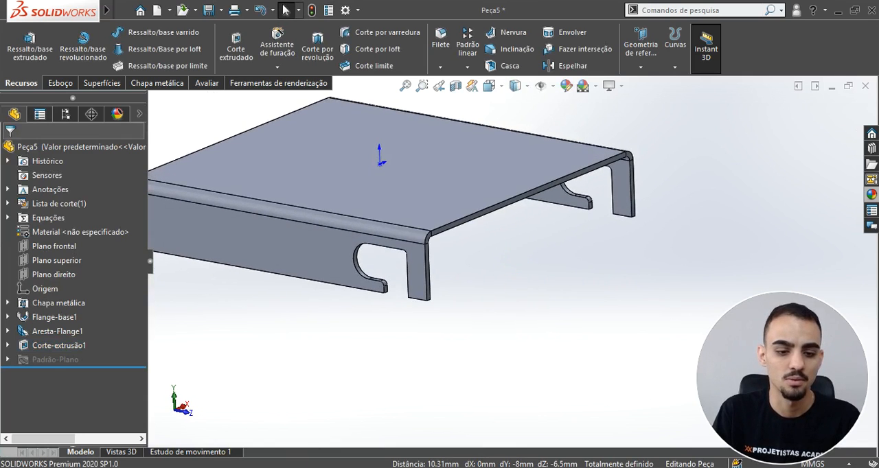
Step: Consult the PDF drawing again and assign AISI 1020 as the part's material
key(alt+Tab)
ctrl+scroll(487, 250, down, 4)
drag(353, 379, 403, 373)
click(822, 7)
middle_drag(405, 267, 481, 269)
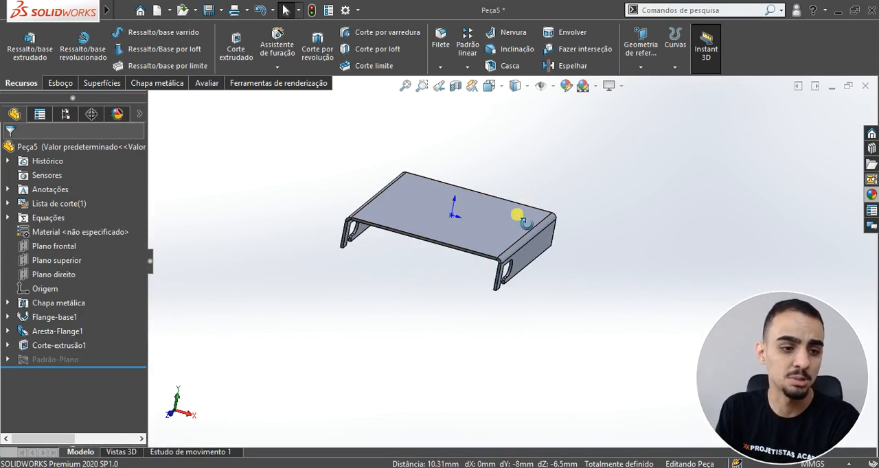
middle_drag(517, 215, 512, 230)
right_click(50, 232)
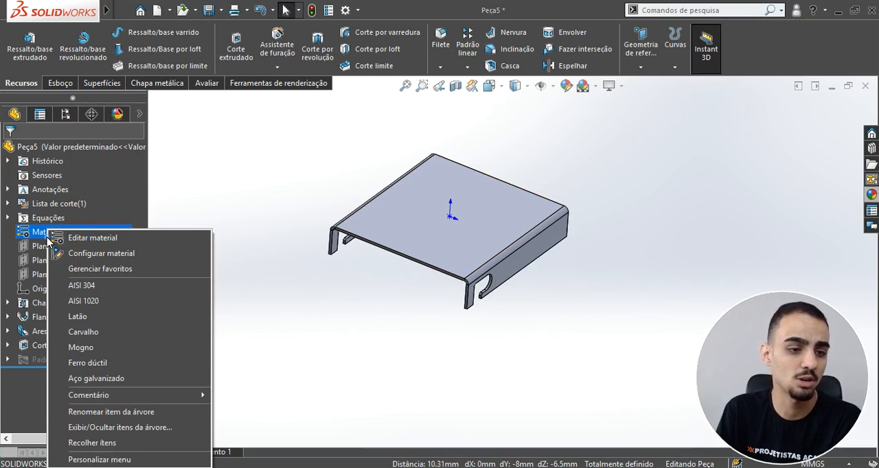
click(86, 301)
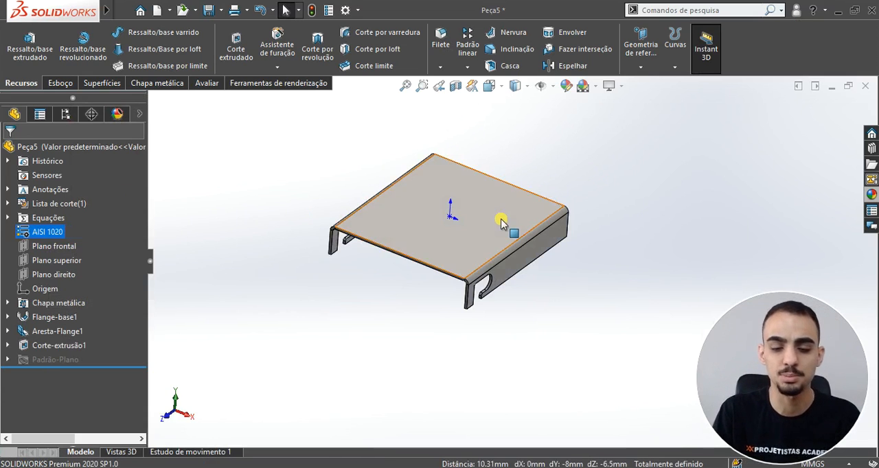
Step: Change the whole part's appearance colour to a medium-dark grey from the greyscale (escala de cinza) swatches
middle_drag(501, 223, 477, 262)
click(69, 152)
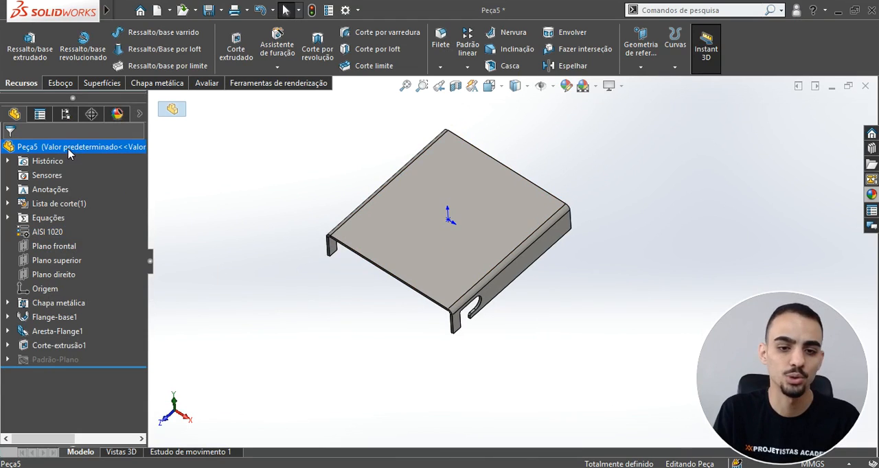
click(565, 86)
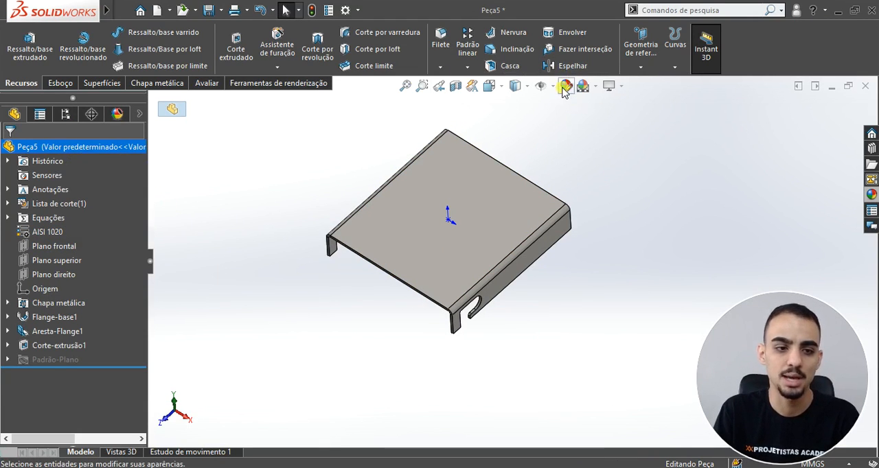
drag(143, 293, 143, 321)
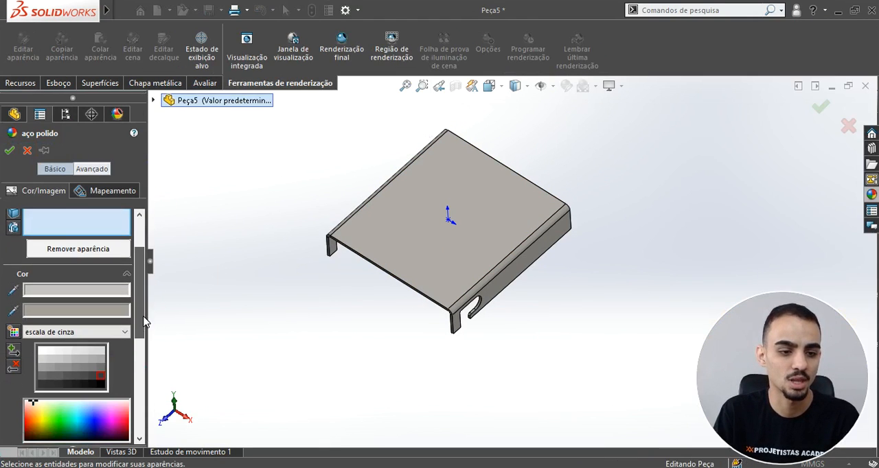
click(101, 368)
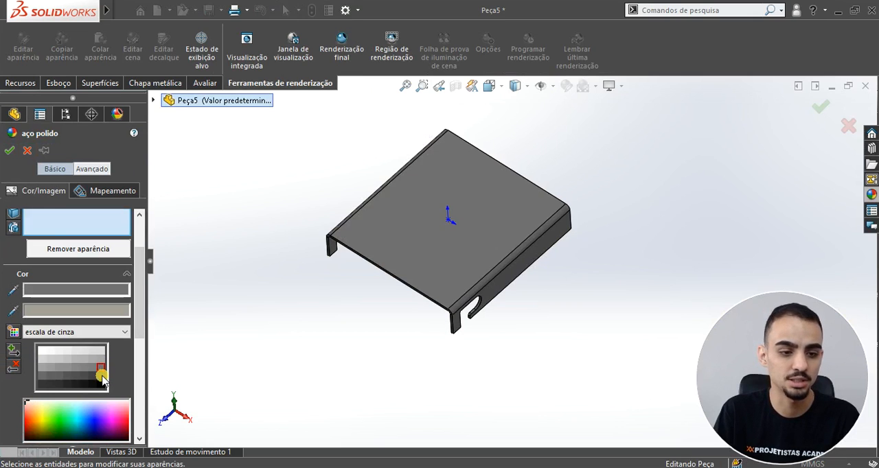
click(101, 377)
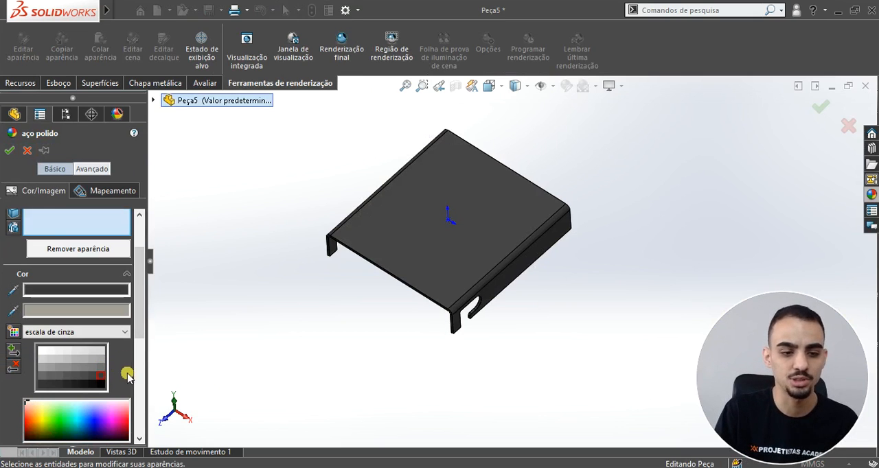
click(101, 367)
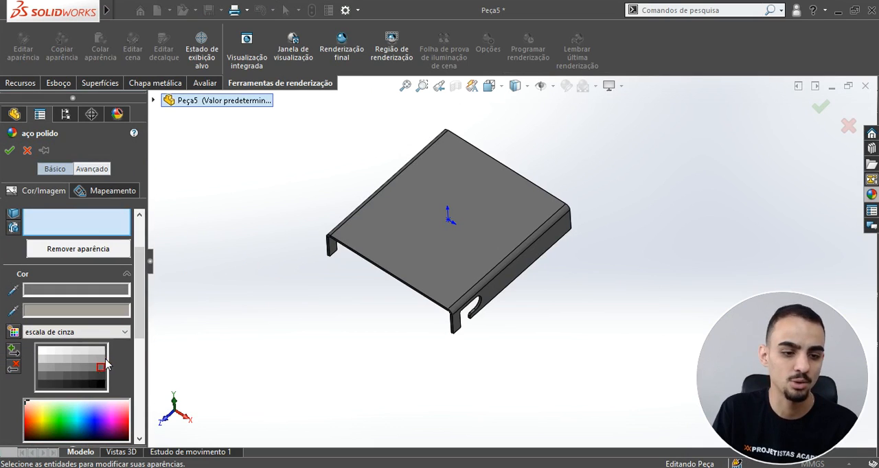
click(9, 149)
Step: Save the part as "01 - Placa de Identificão" in the 01 - COMPONENTES folder of Projeto - Macaco Hidráulico
middle_drag(553, 268, 565, 236)
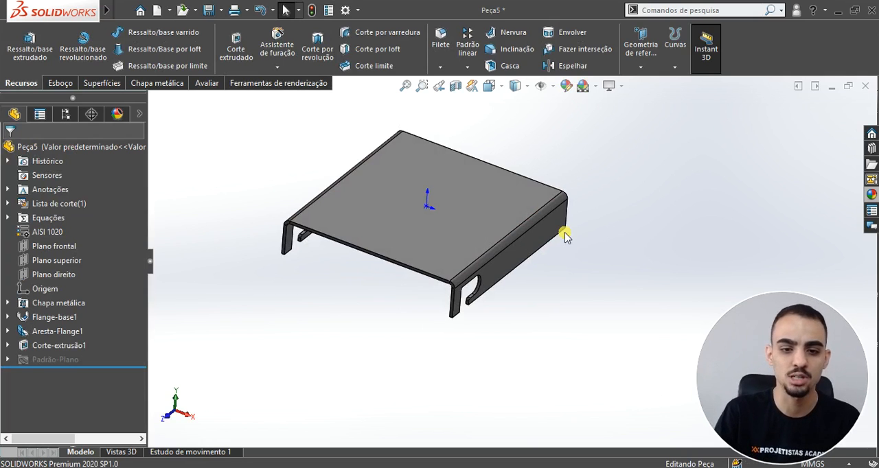
scroll(407, 172, up, 2)
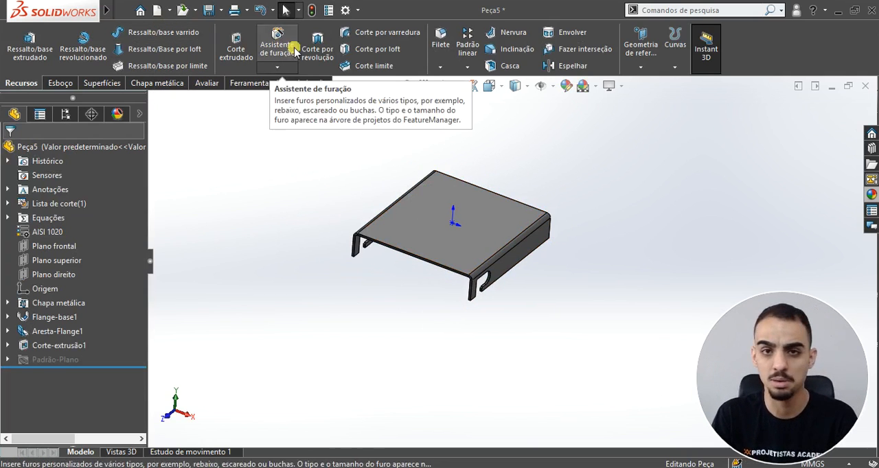
click(208, 13)
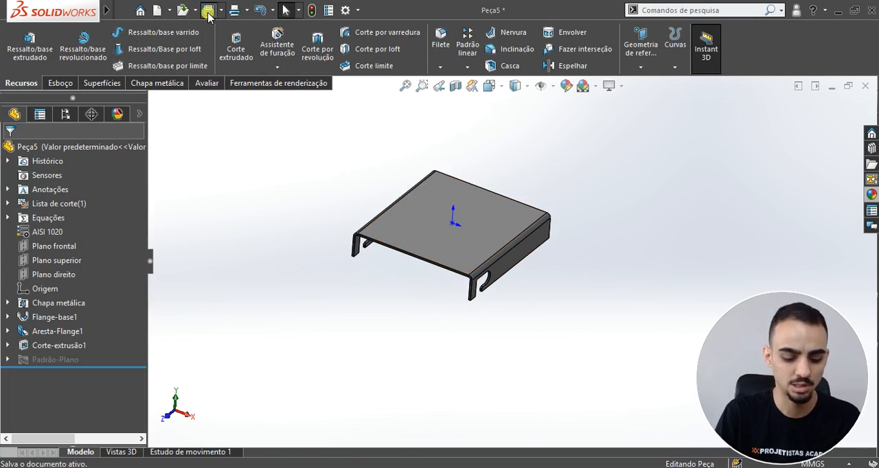
click(355, 55)
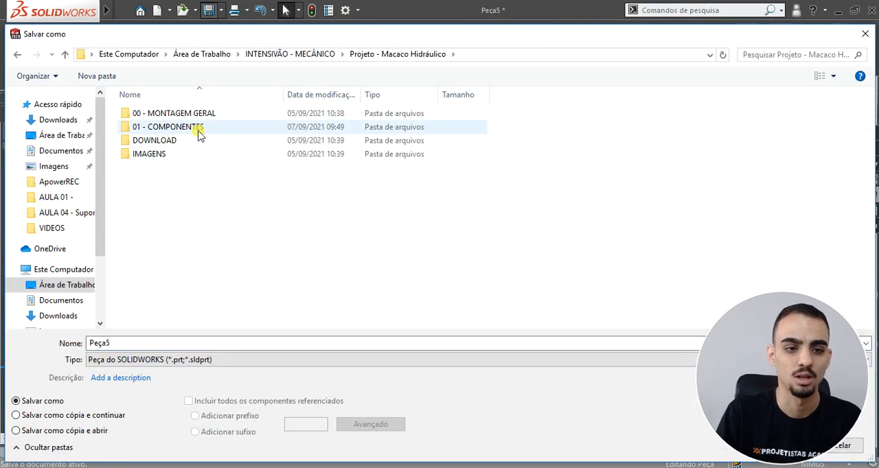
double_click(169, 128)
double_click(154, 343)
text(01 - Placa de Identificão)
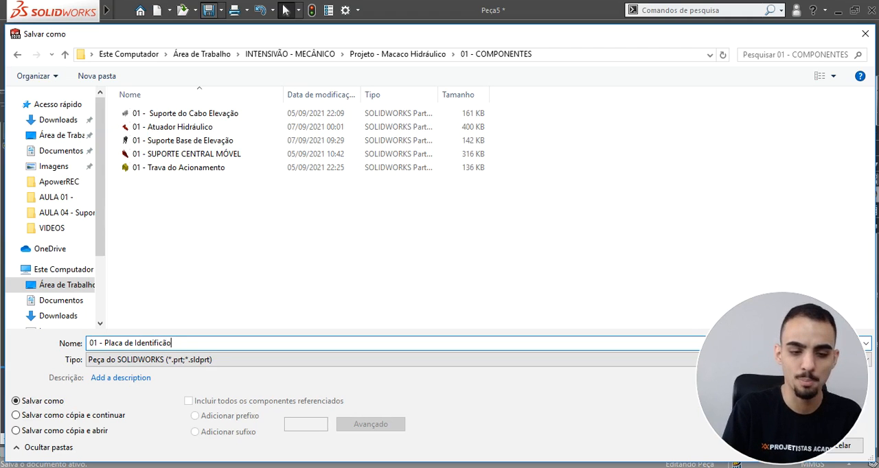
key(Return)
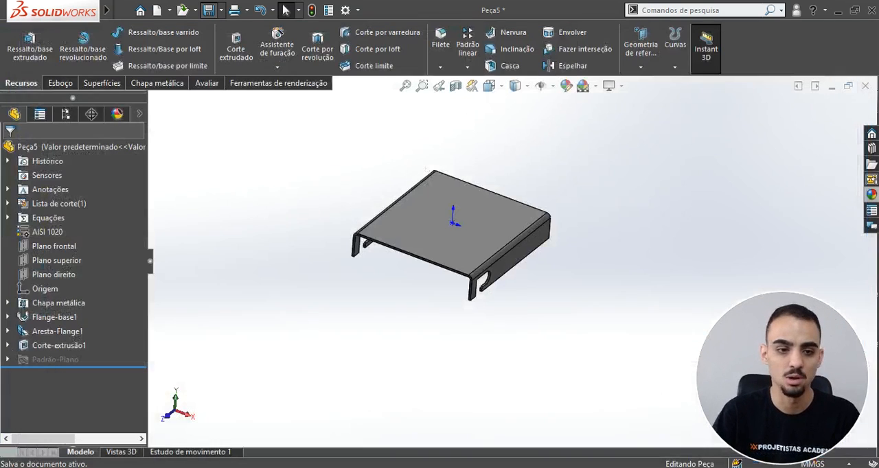
scroll(506, 314, down, 4)
scroll(453, 187, up, 5)
scroll(480, 203, down, 2)
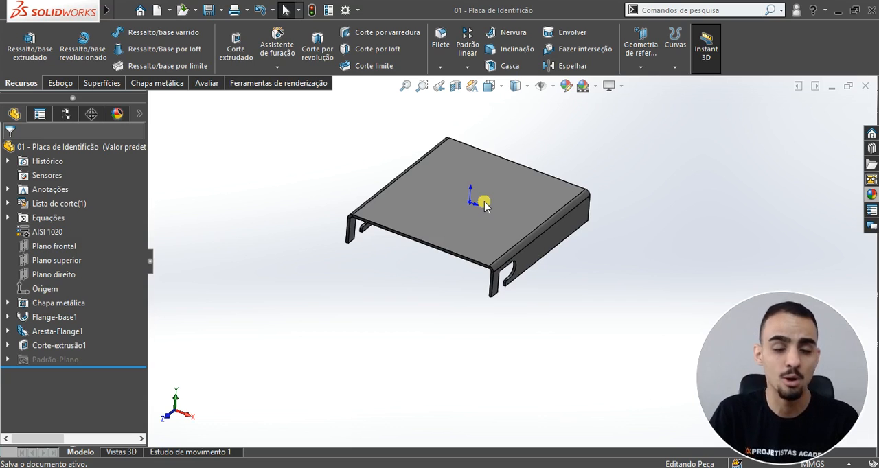
scroll(493, 187, up, 3)
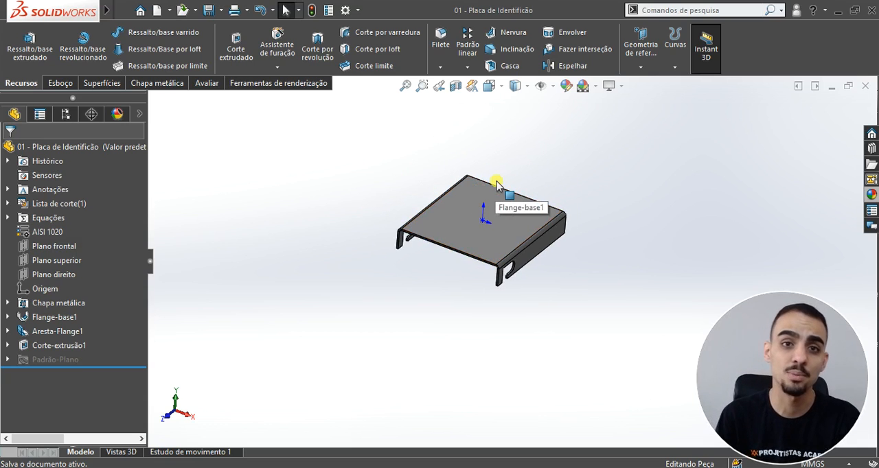